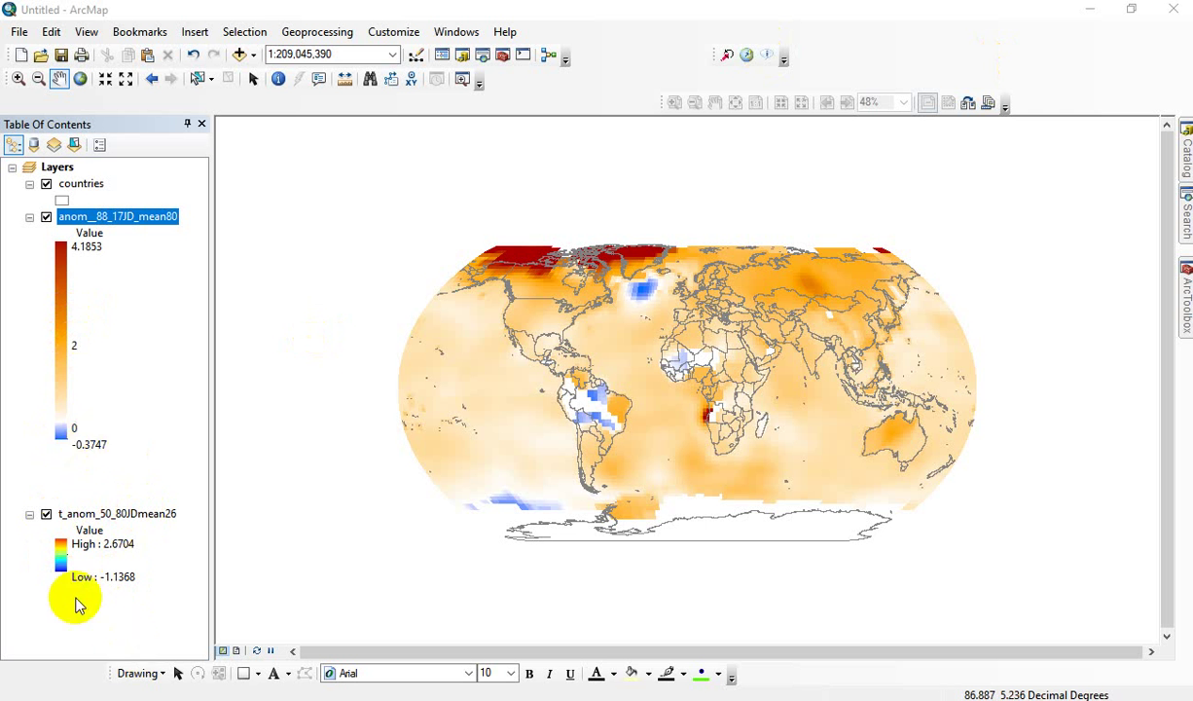
- Apply the blue-white-orange-dark red color ramp to the stretched symbology of the t_anom_50_80JDmean26 layer
{"action": "right_click", "coordinate": [86, 521]}
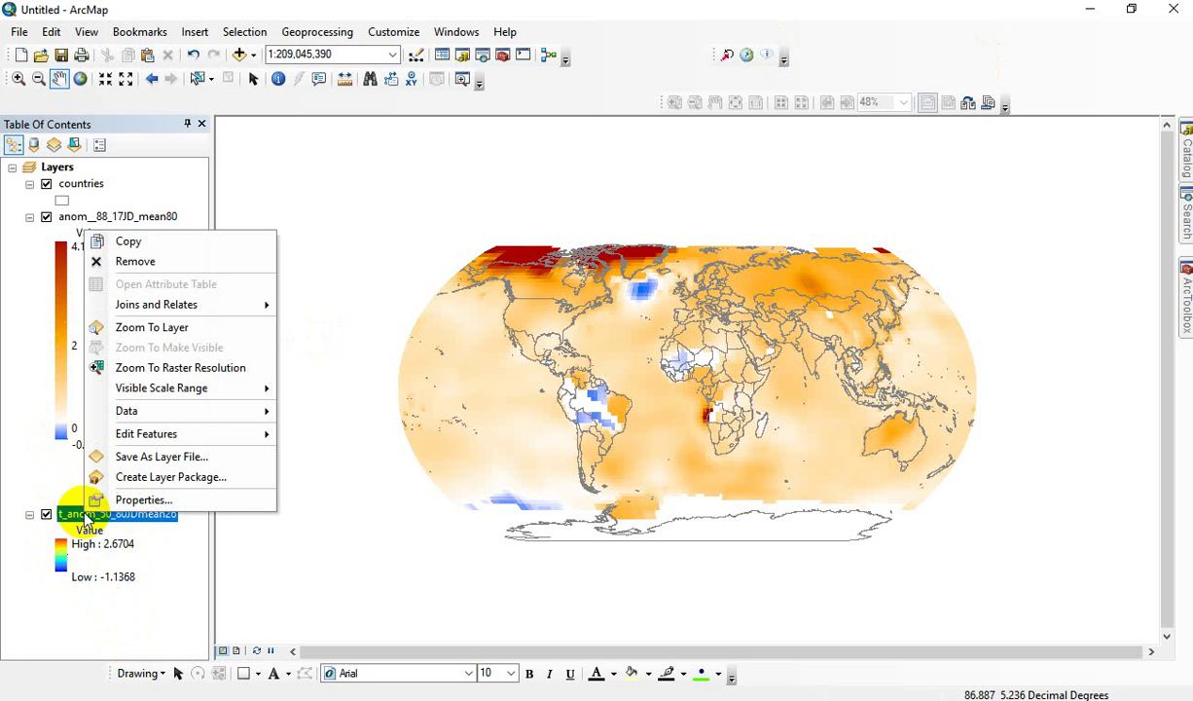
{"action": "left_click", "coordinate": [173, 497]}
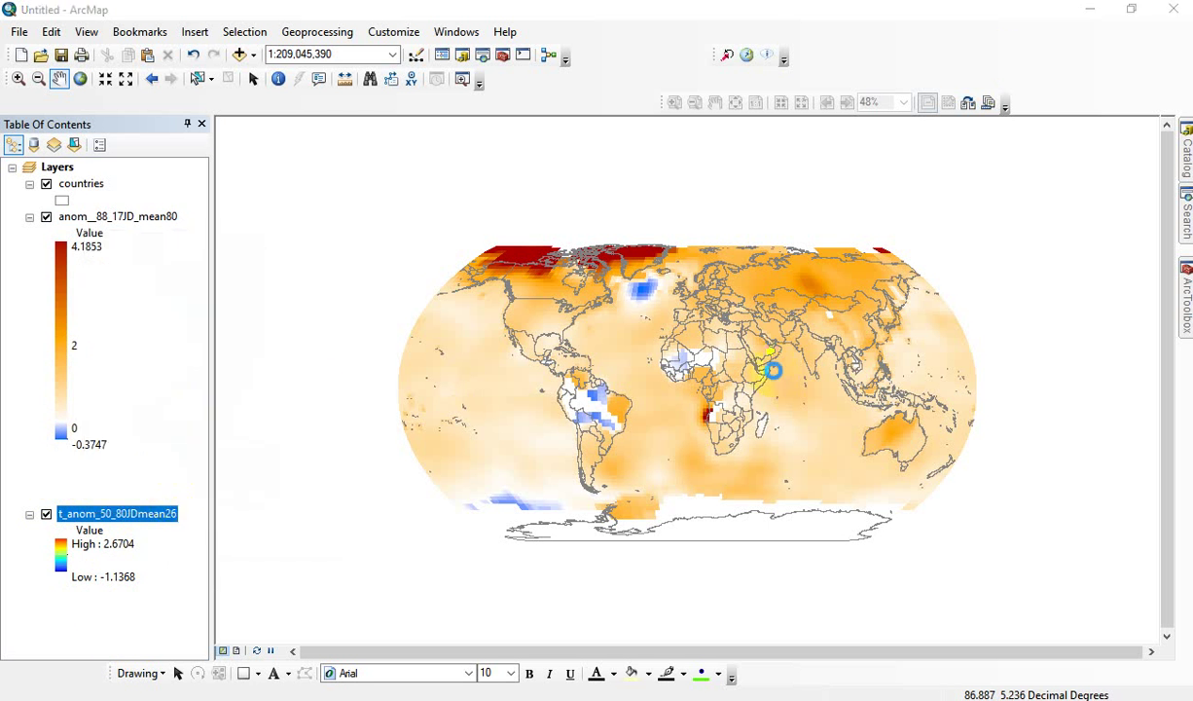
{"action": "left_click", "coordinate": [769, 347]}
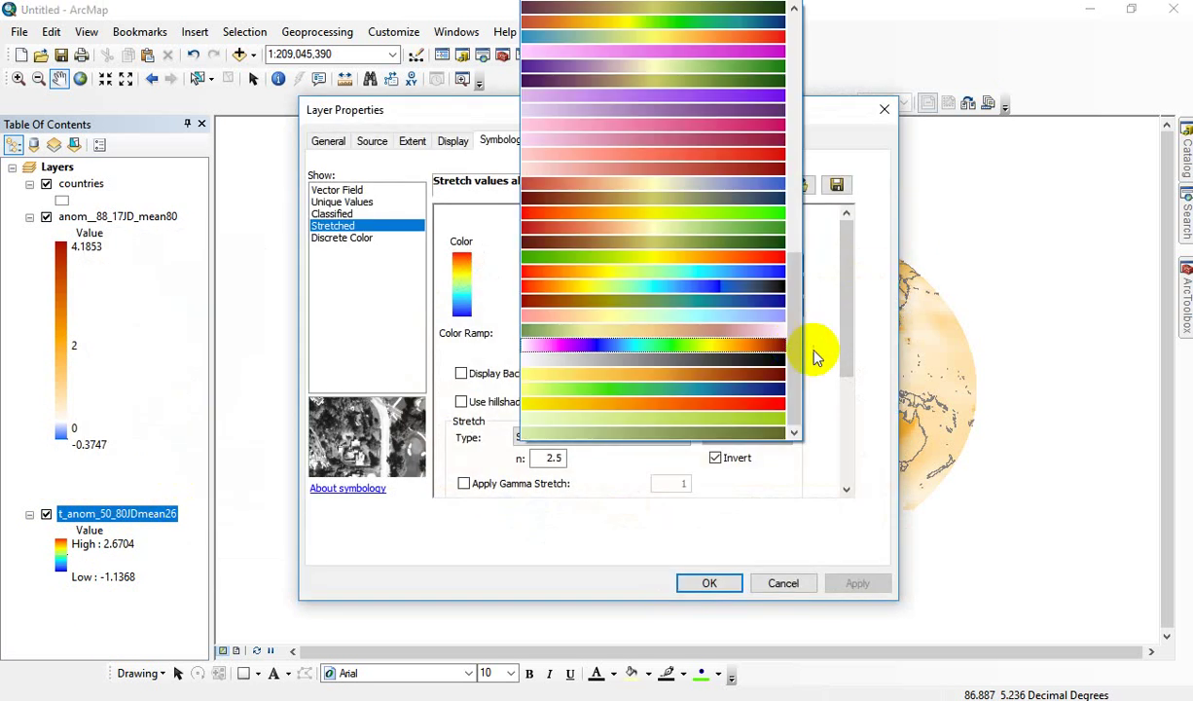
{"action": "left_click_drag", "start_coordinate": [799, 333], "coordinate": [780, 98]}
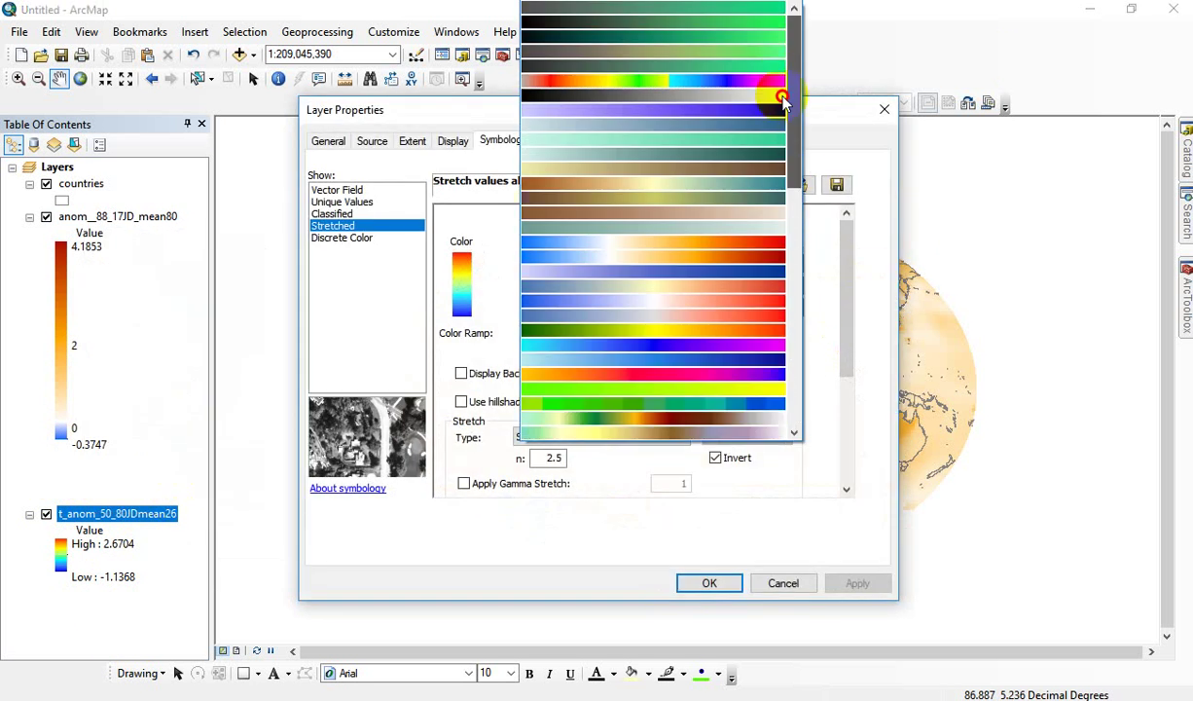
{"action": "left_click", "coordinate": [746, 255]}
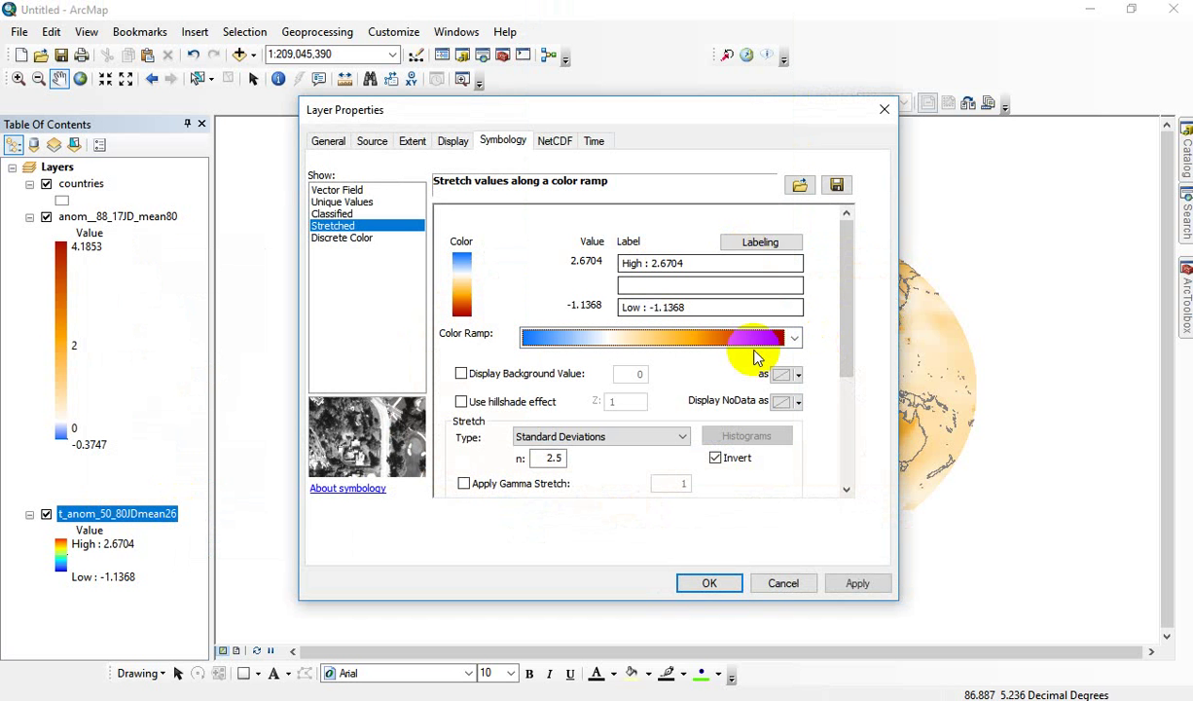
- In the layer's advanced labeling, set the white break value to 0 and the orange break value to 1.3, and apply the symbology
{"action": "left_click", "coordinate": [771, 245]}
{"action": "left_click", "coordinate": [526, 327]}
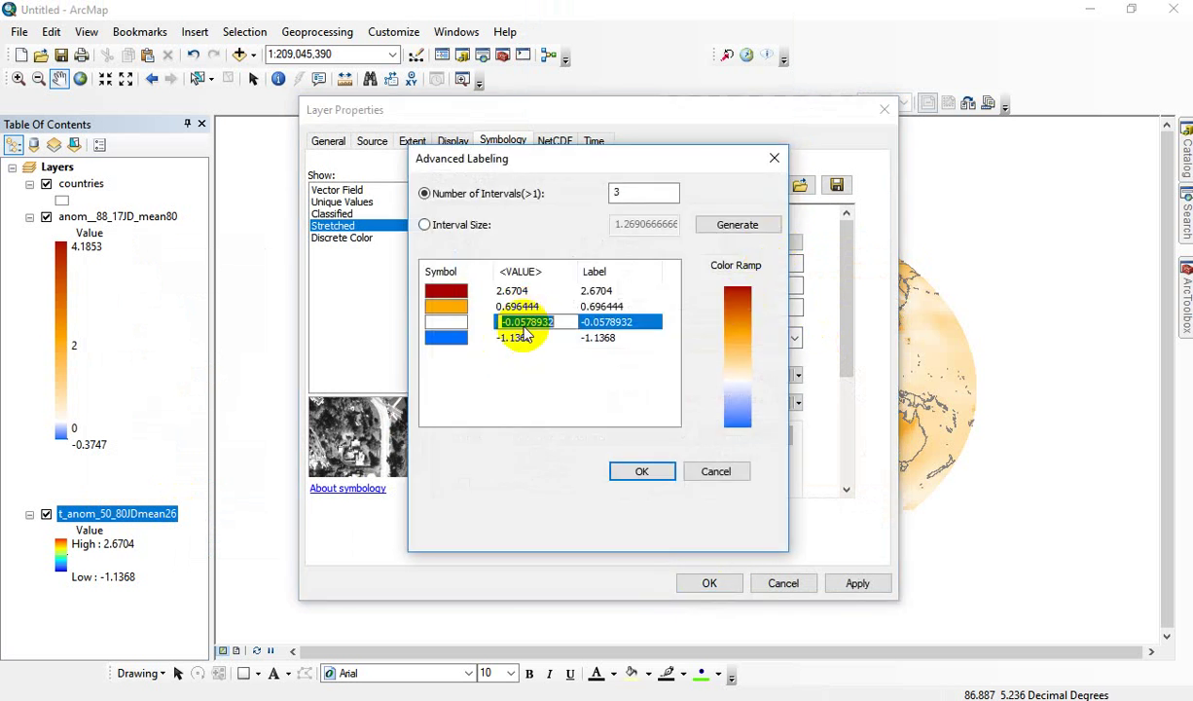
{"action": "key", "text": "Return"}
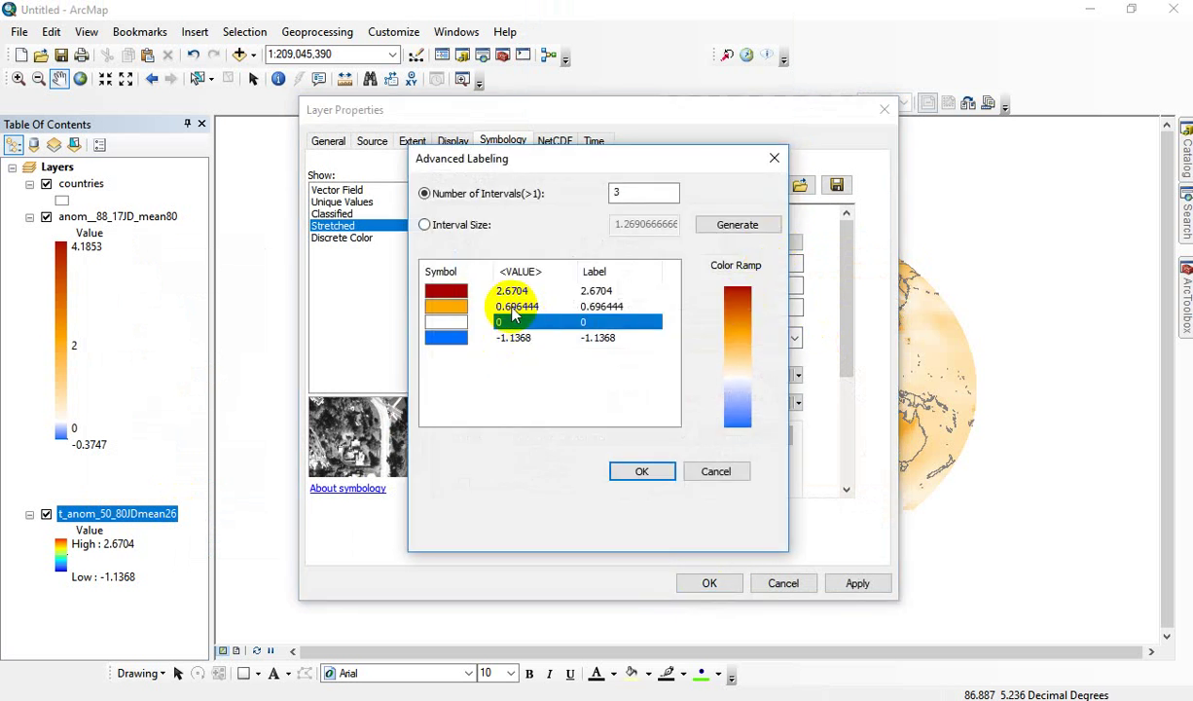
{"action": "left_click", "coordinate": [514, 308]}
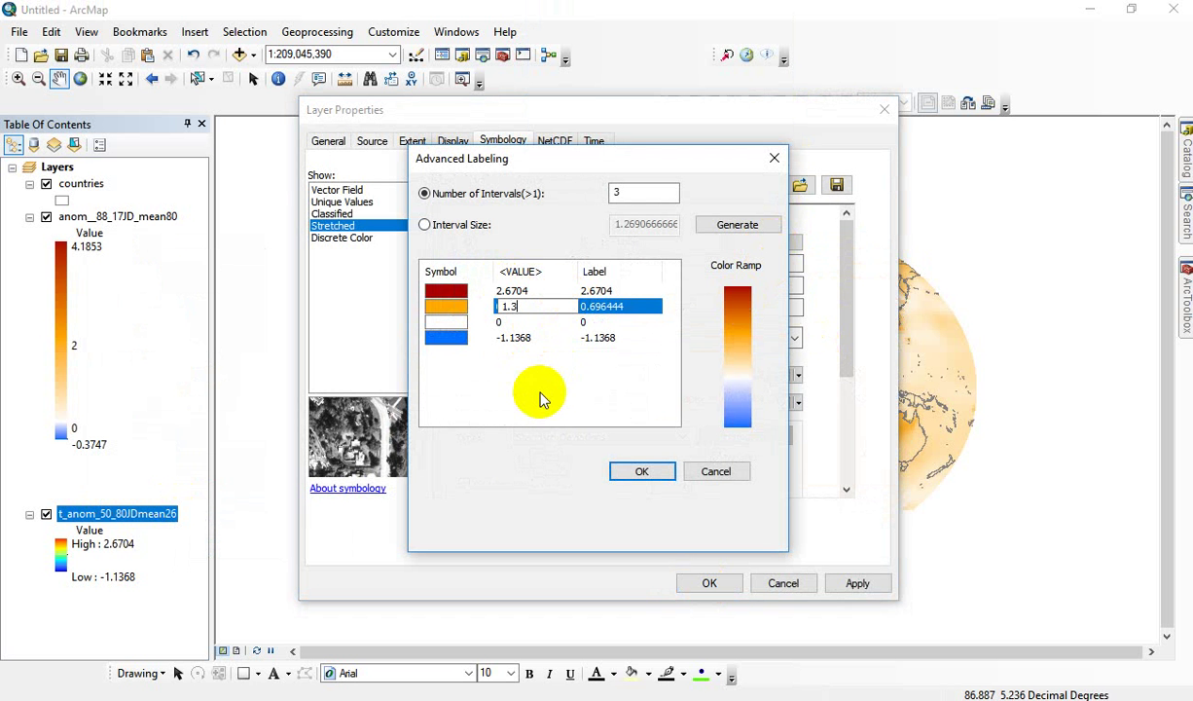
{"action": "key", "text": "Return"}
{"action": "left_click", "coordinate": [641, 471]}
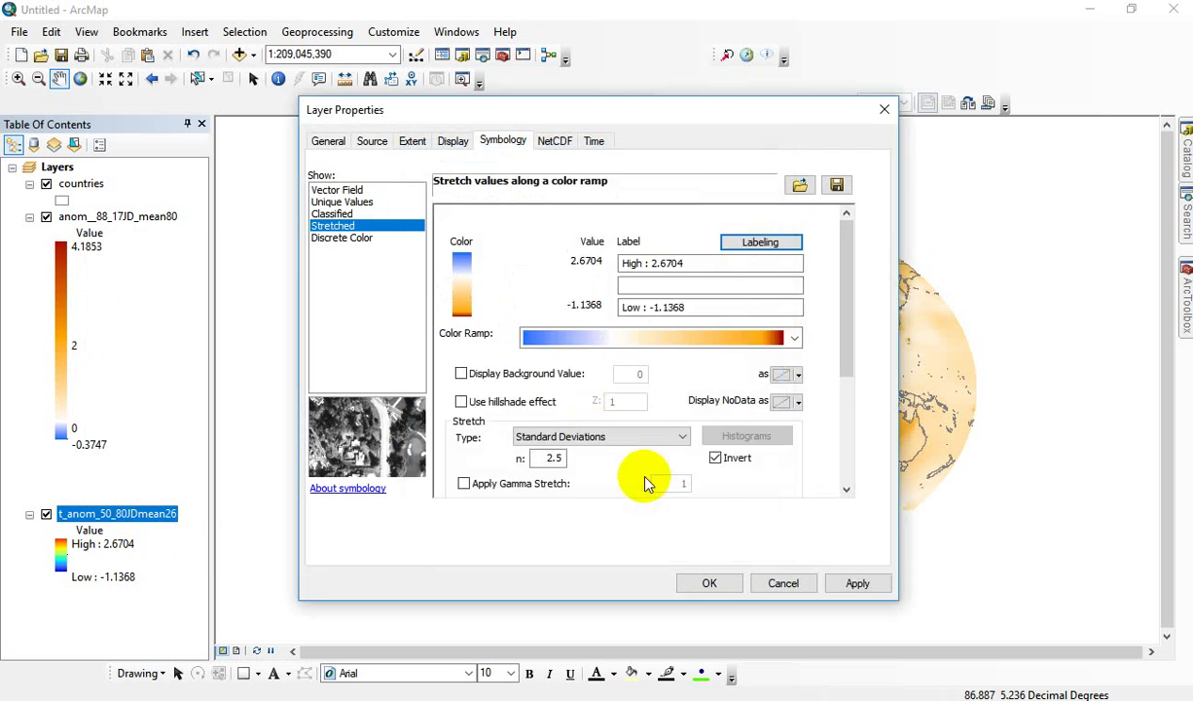
{"action": "left_click", "coordinate": [718, 583]}
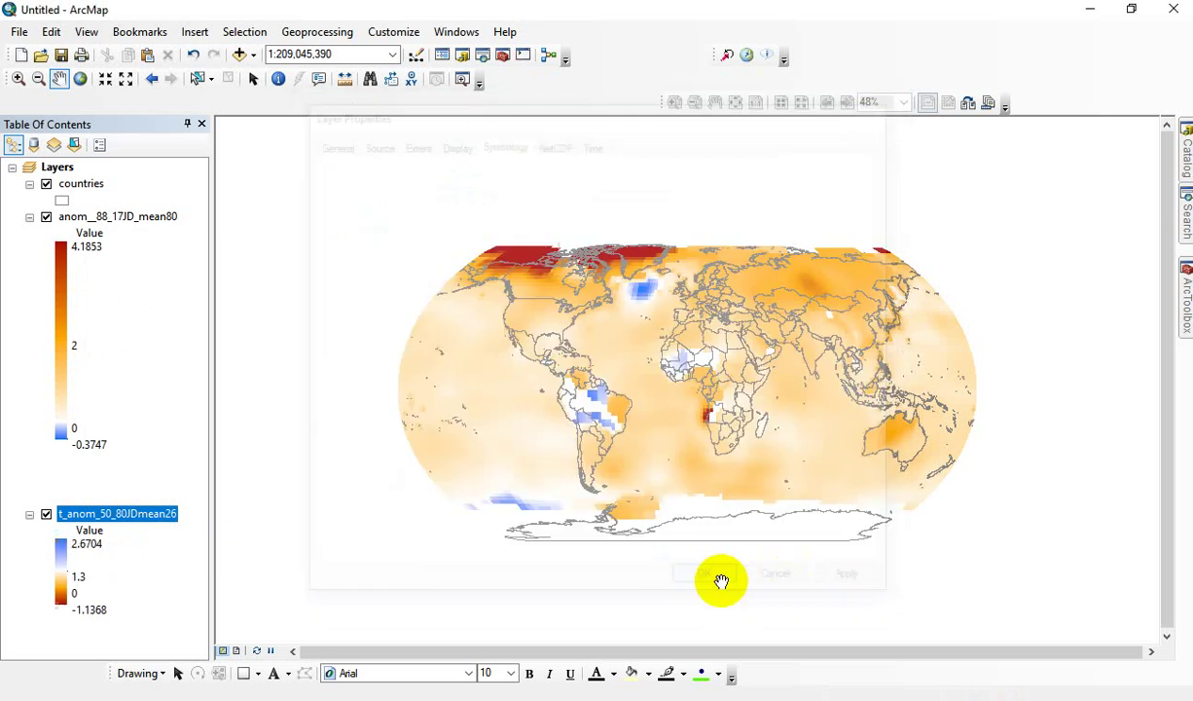
- Turn off the inverted color ramp for t_anom_50_80JDmean26, check its labeling breaks and apply the symbology
{"action": "right_click", "coordinate": [112, 516]}
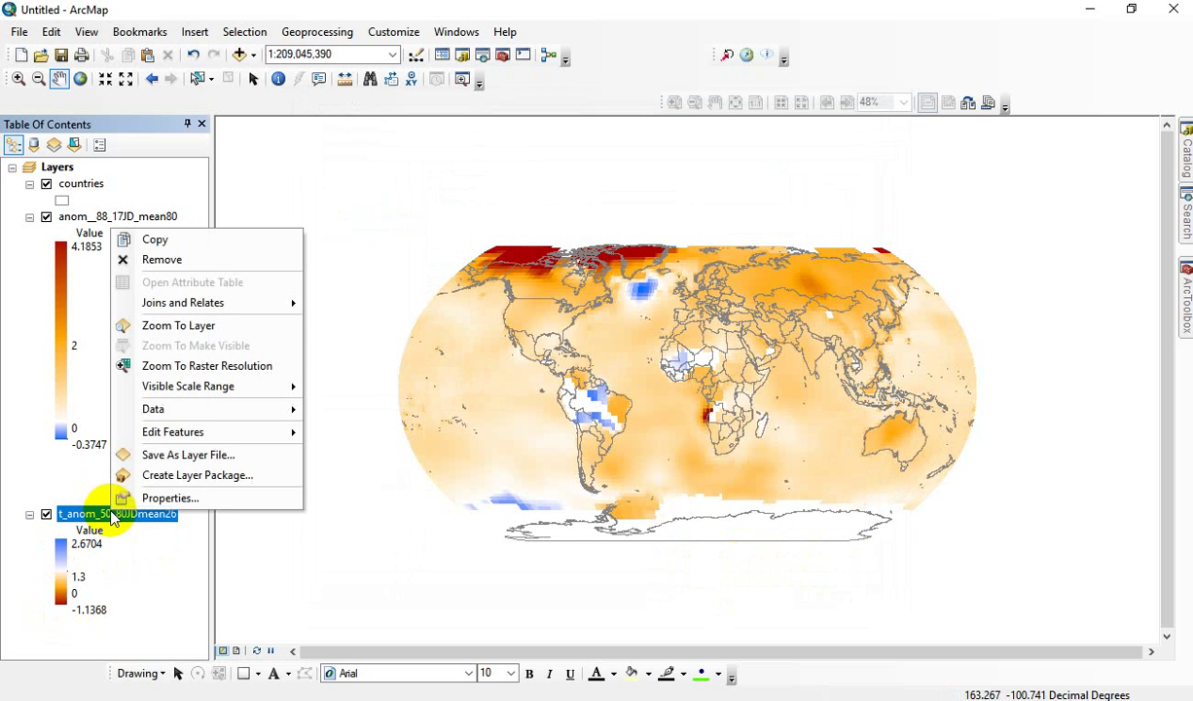
{"action": "left_click", "coordinate": [188, 503]}
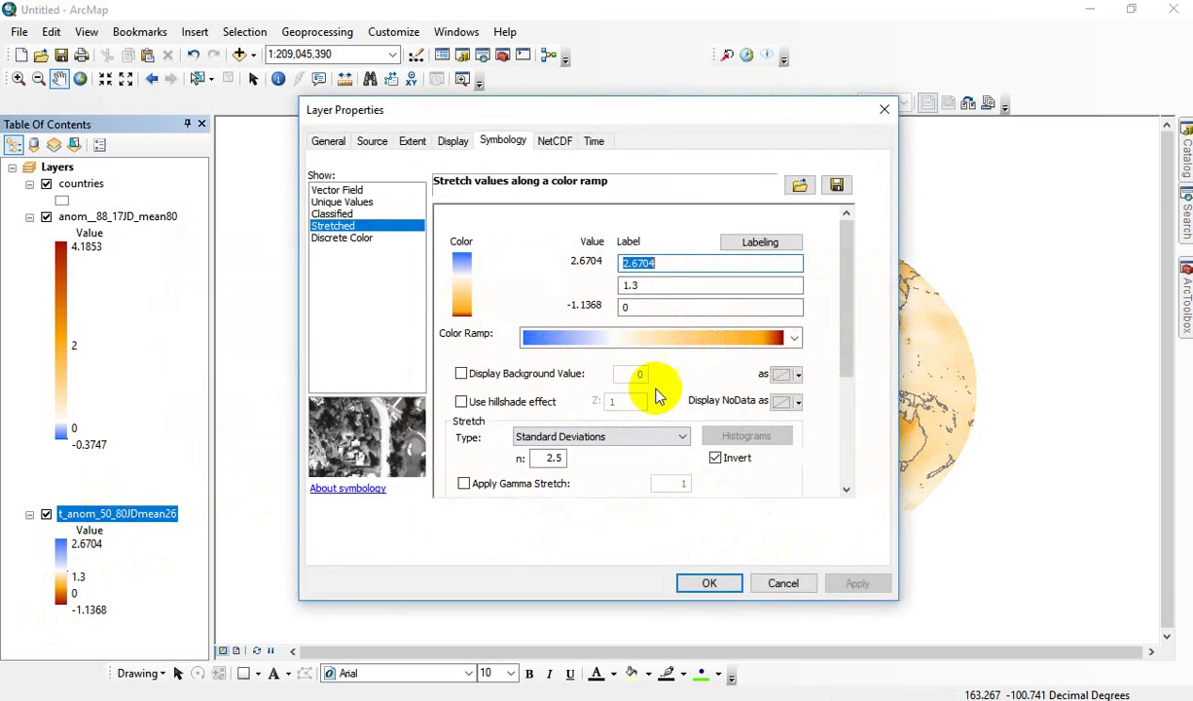
{"action": "left_click", "coordinate": [714, 458]}
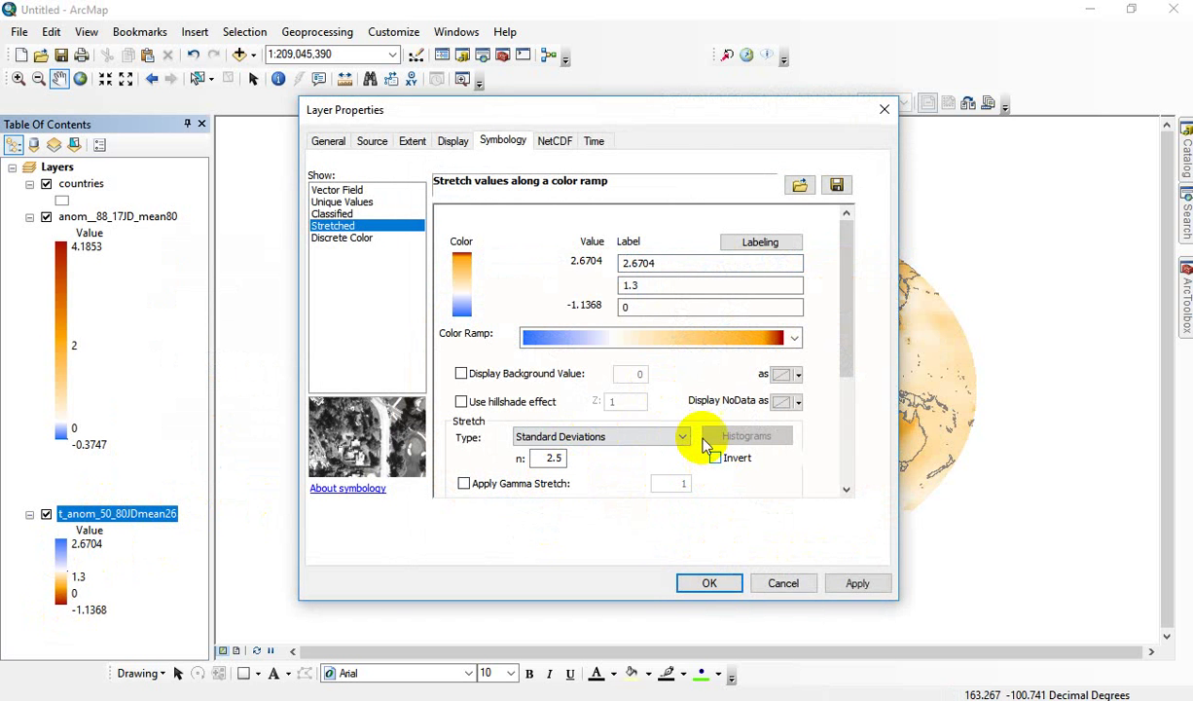
{"action": "left_click", "coordinate": [739, 243]}
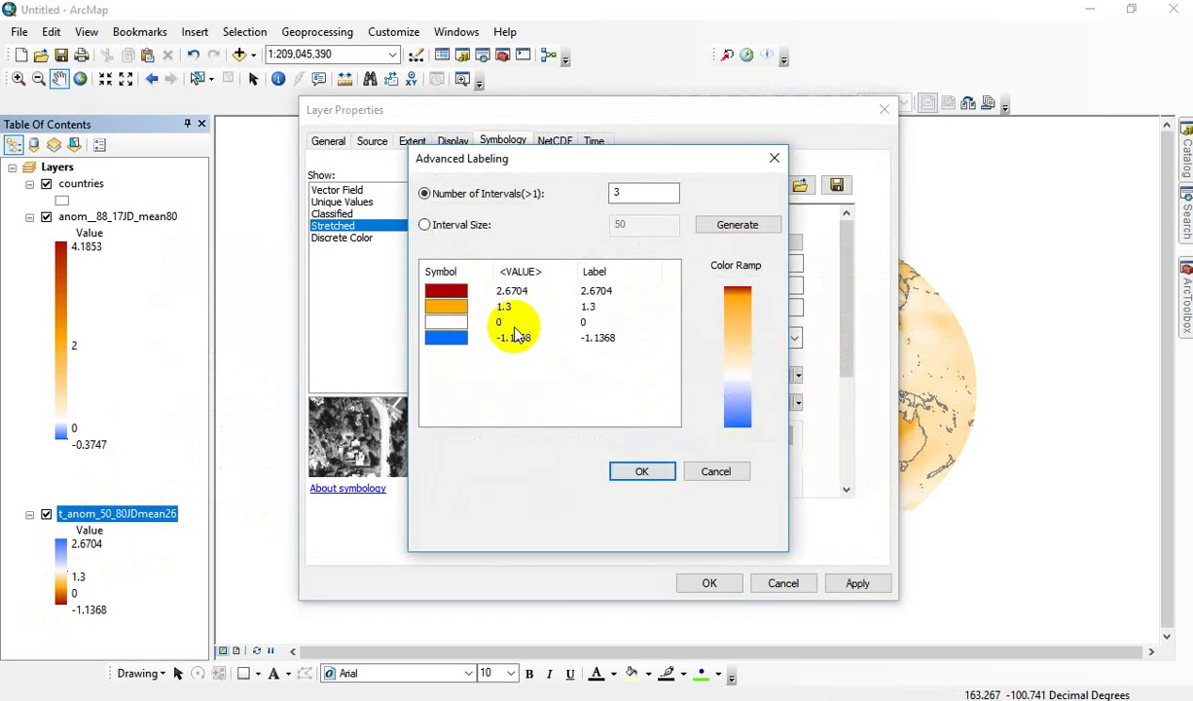
{"action": "left_click", "coordinate": [640, 470]}
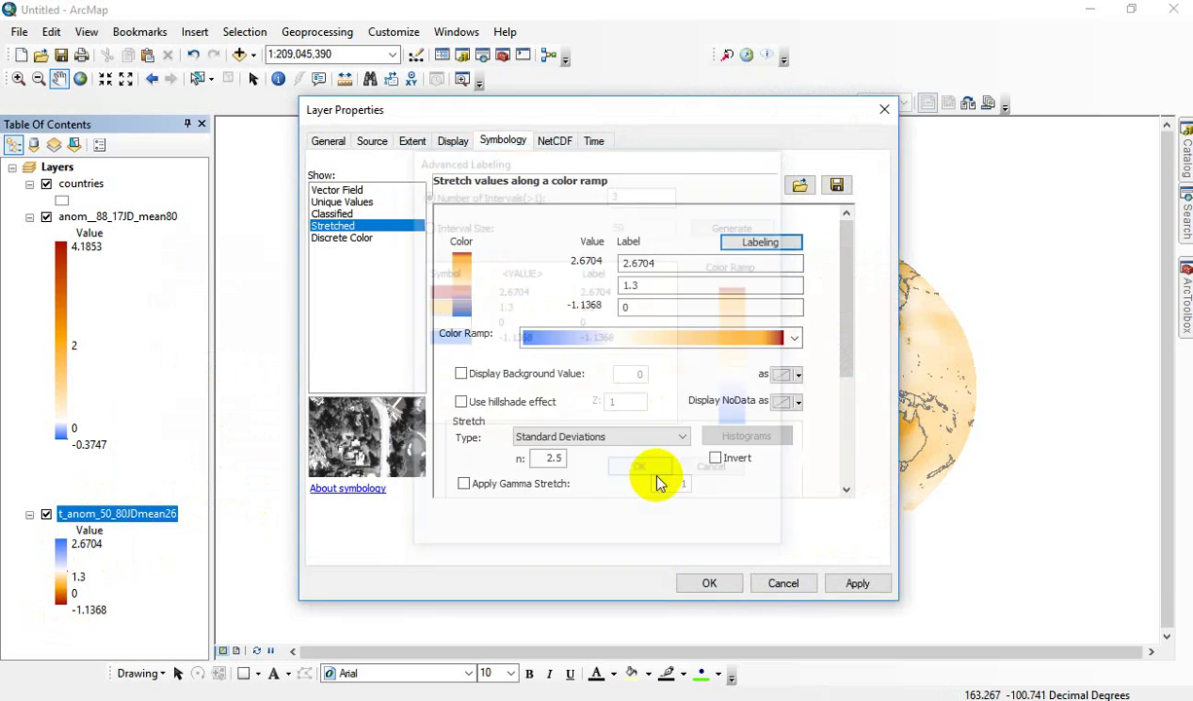
{"action": "left_click", "coordinate": [715, 583]}
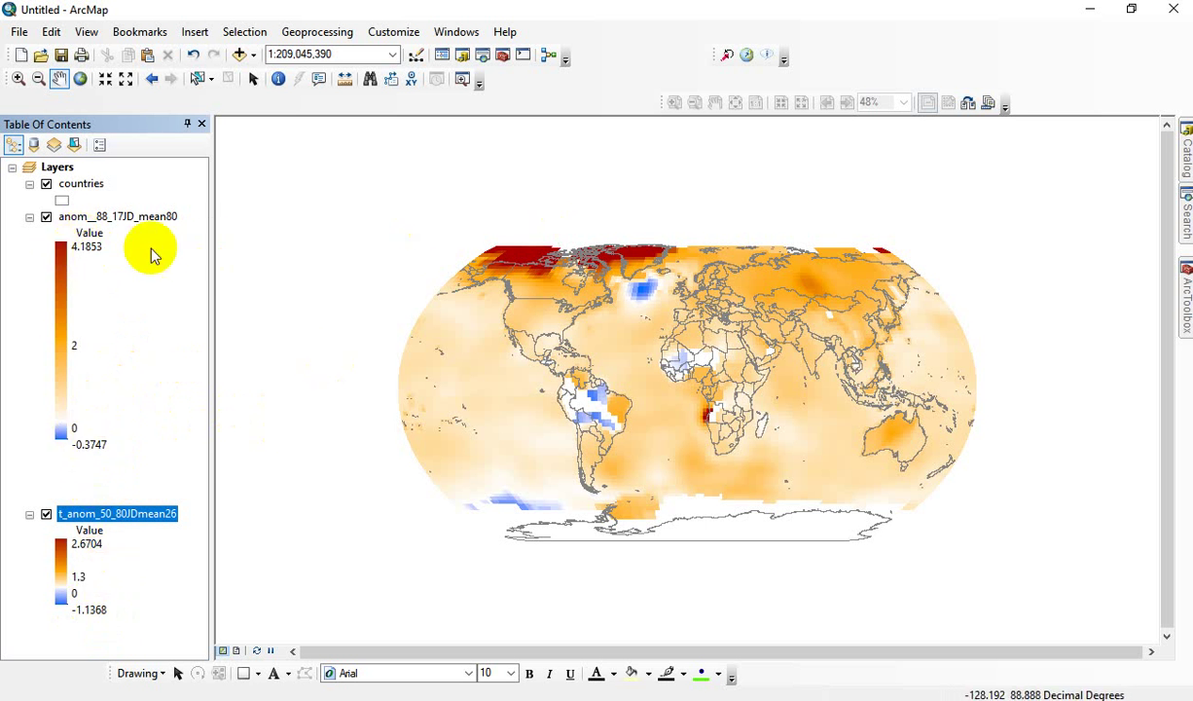
- Give anom__88_17JD_mean80 custom stretch statistics with a minimum of -1.1368 and a mean of 1
{"action": "right_click", "coordinate": [126, 218]}
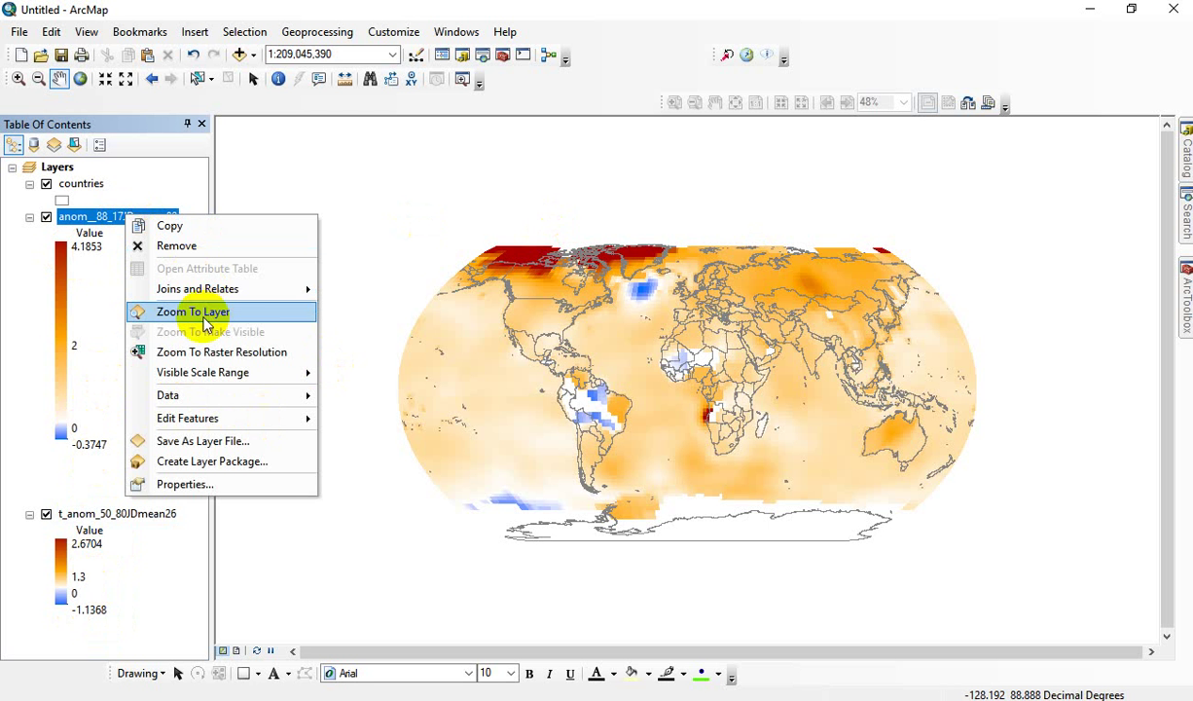
{"action": "left_click", "coordinate": [185, 485]}
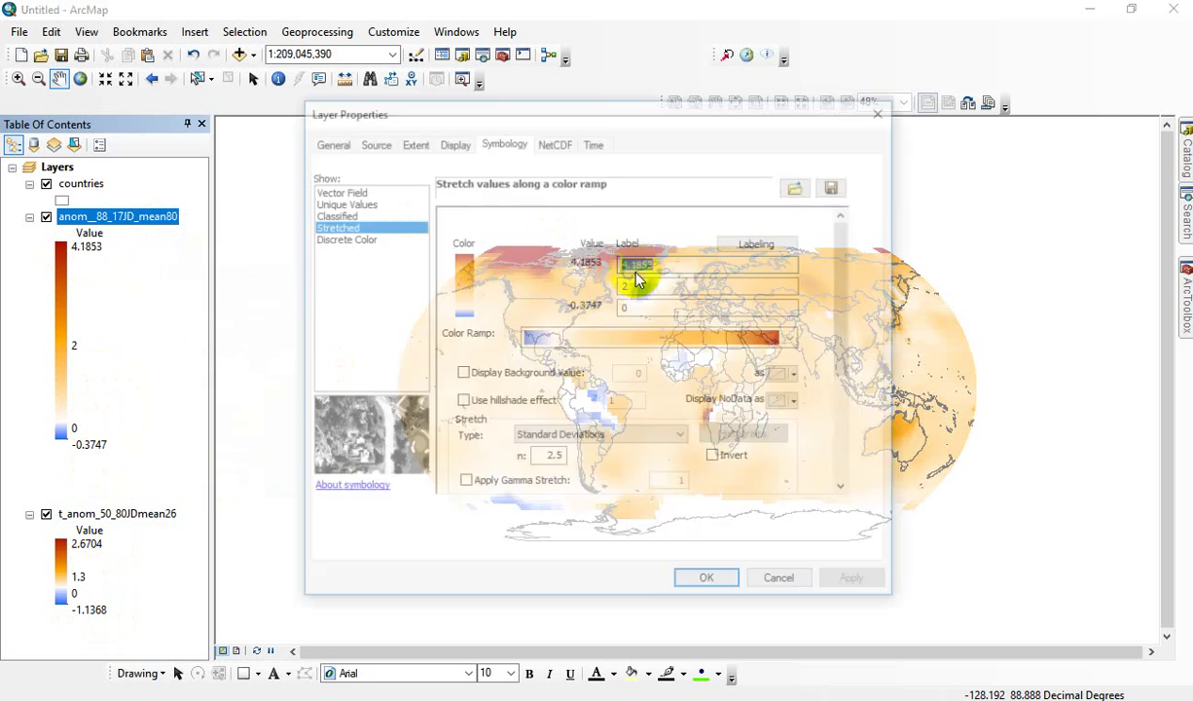
{"action": "left_click_drag", "start_coordinate": [849, 339], "coordinate": [862, 441]}
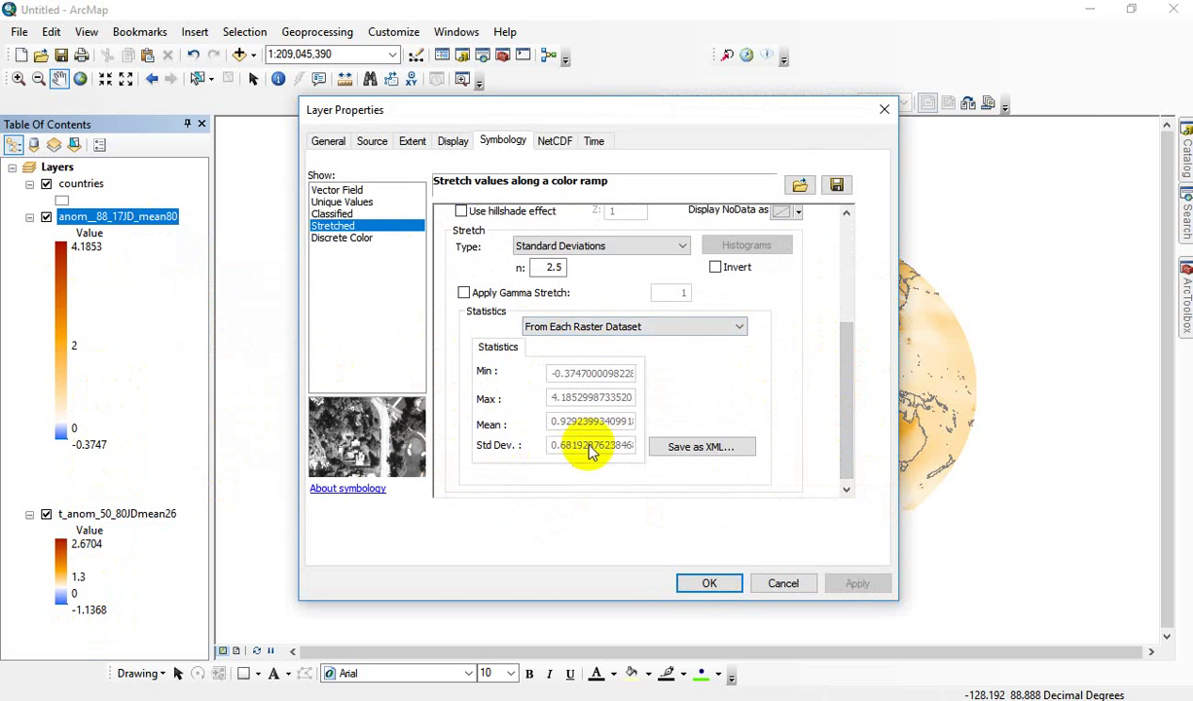
{"action": "left_click", "coordinate": [631, 329]}
{"action": "left_click", "coordinate": [626, 365]}
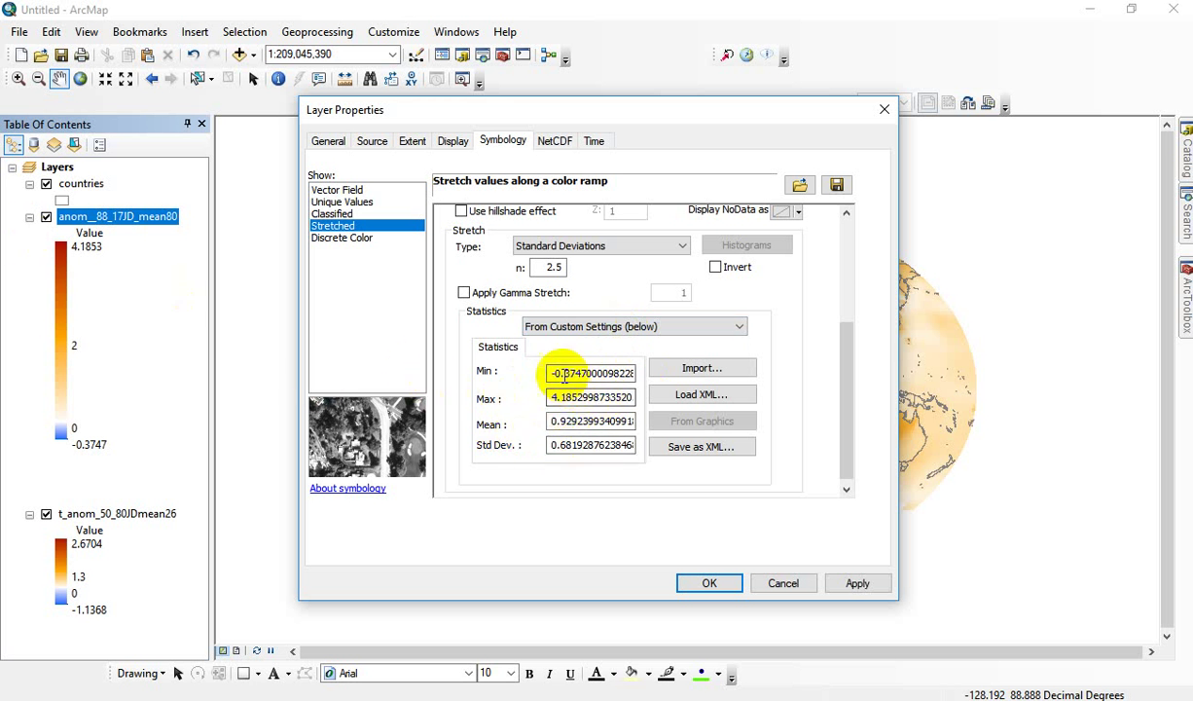
{"action": "left_click_drag", "start_coordinate": [550, 373], "coordinate": [622, 373]}
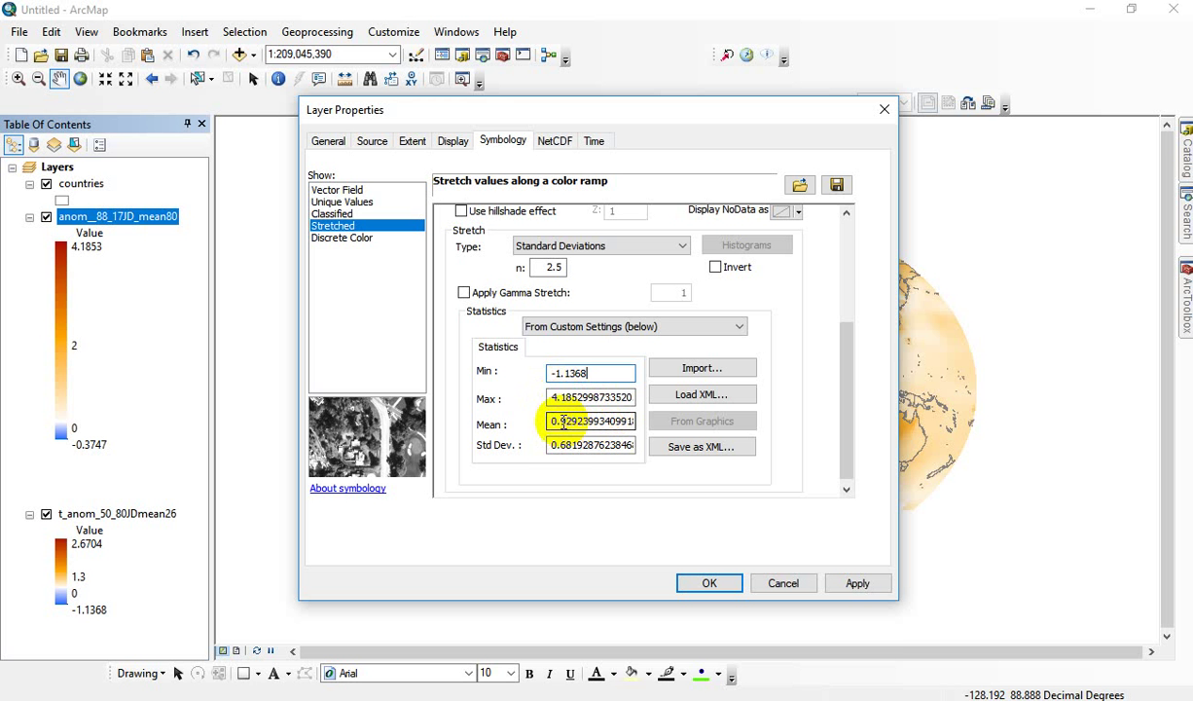
{"action": "left_click_drag", "start_coordinate": [552, 420], "coordinate": [671, 422]}
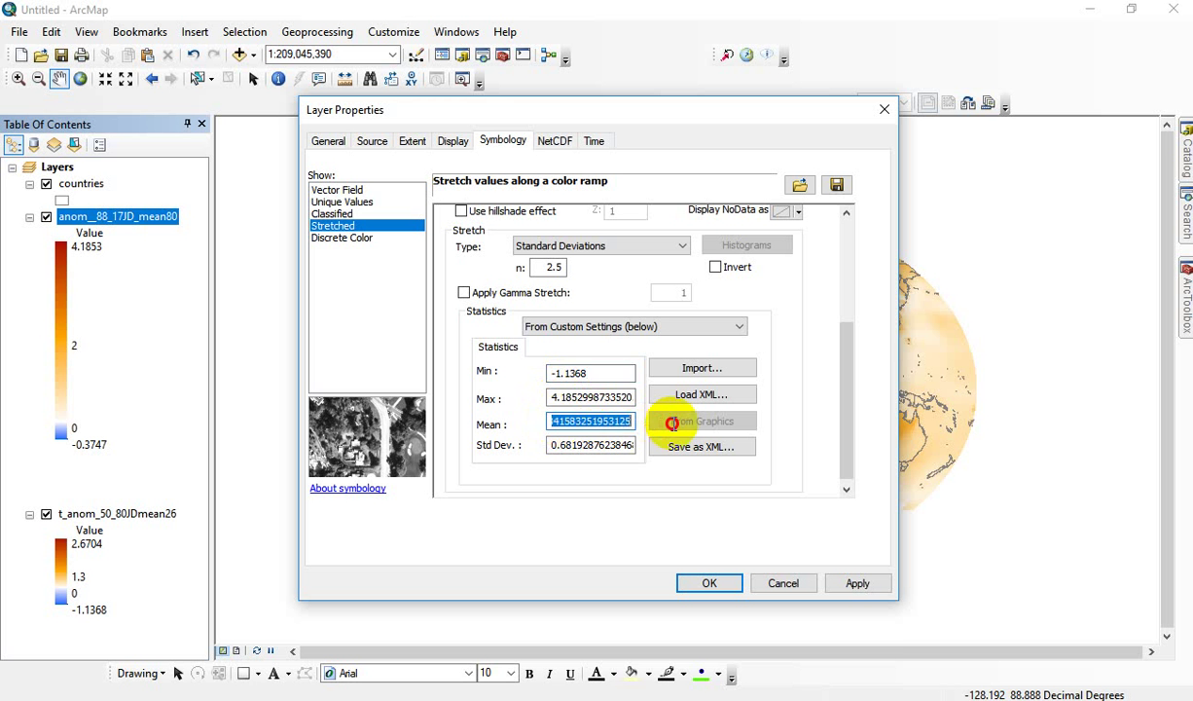
{"action": "left_click", "coordinate": [627, 523]}
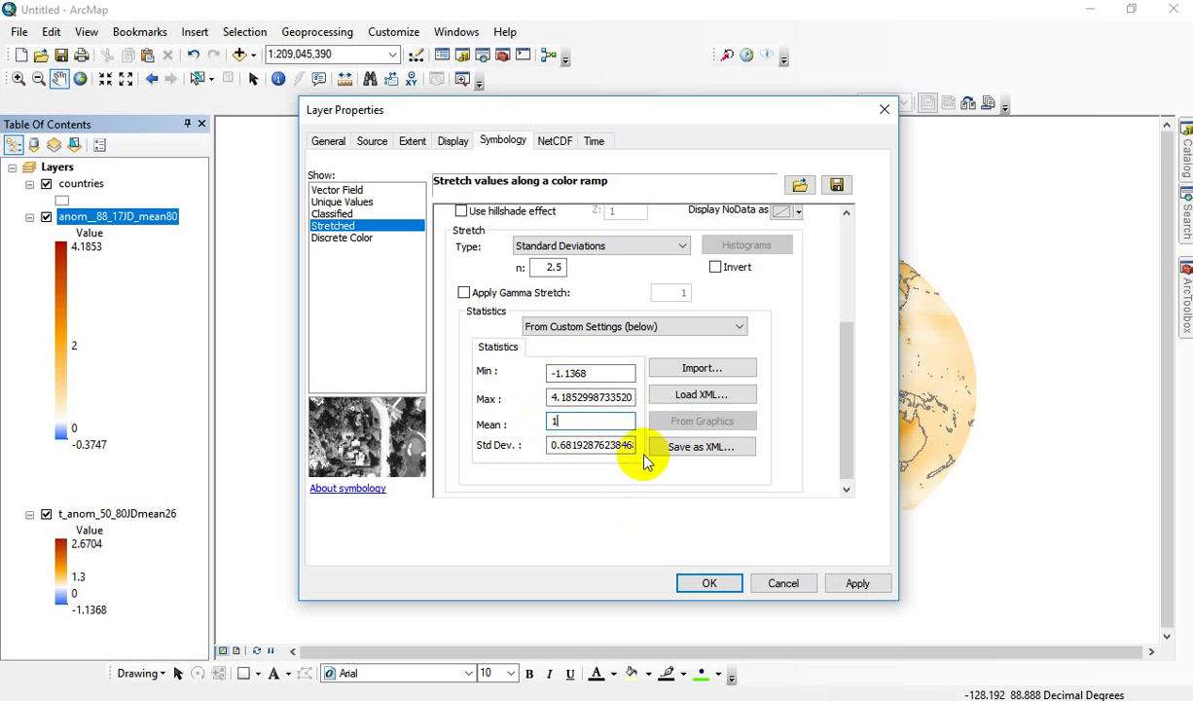
{"action": "left_click", "coordinate": [714, 587]}
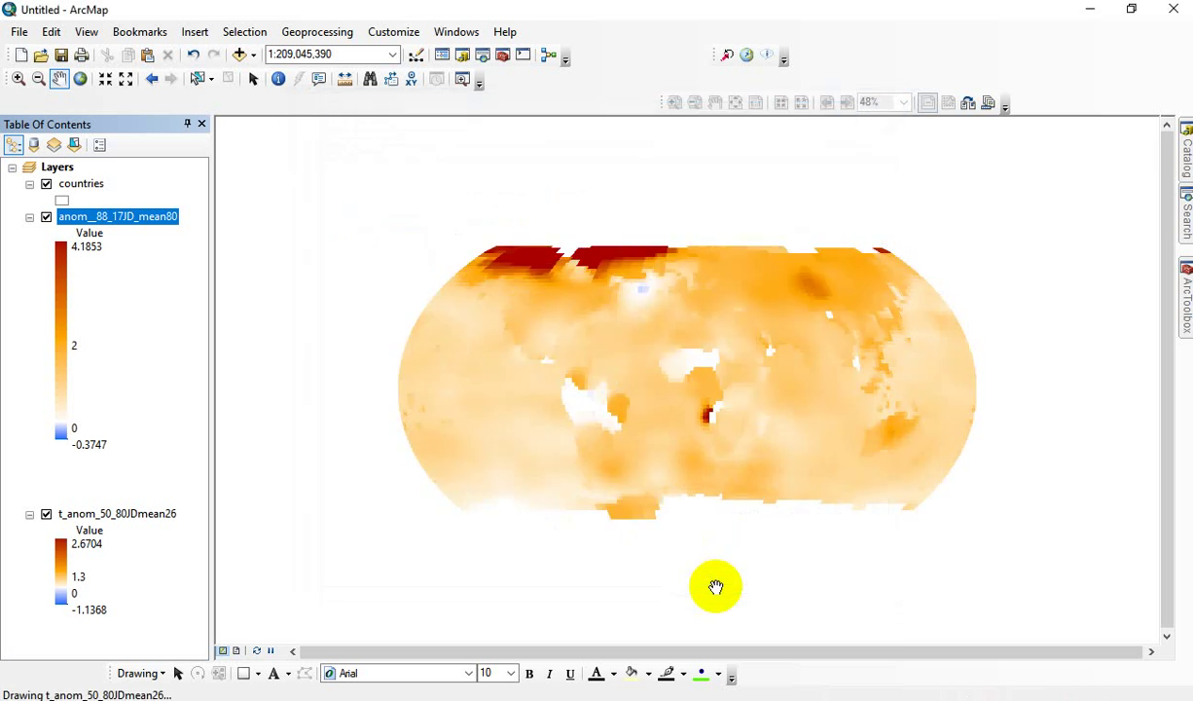
- Give t_anom_50_80JDmean26 custom stretch statistics with a maximum of 4.1853 and a mean of 1
{"action": "right_click", "coordinate": [88, 512]}
{"action": "left_click", "coordinate": [155, 496]}
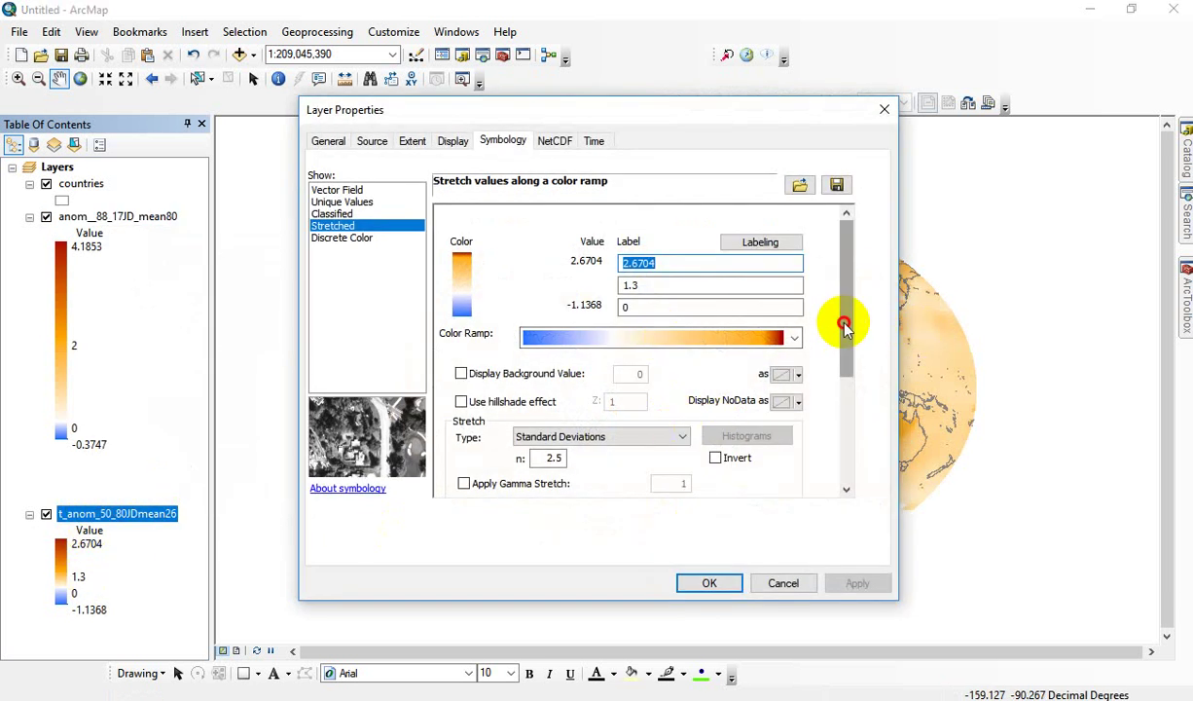
{"action": "left_click_drag", "start_coordinate": [844, 325], "coordinate": [846, 437]}
{"action": "left_click", "coordinate": [697, 322]}
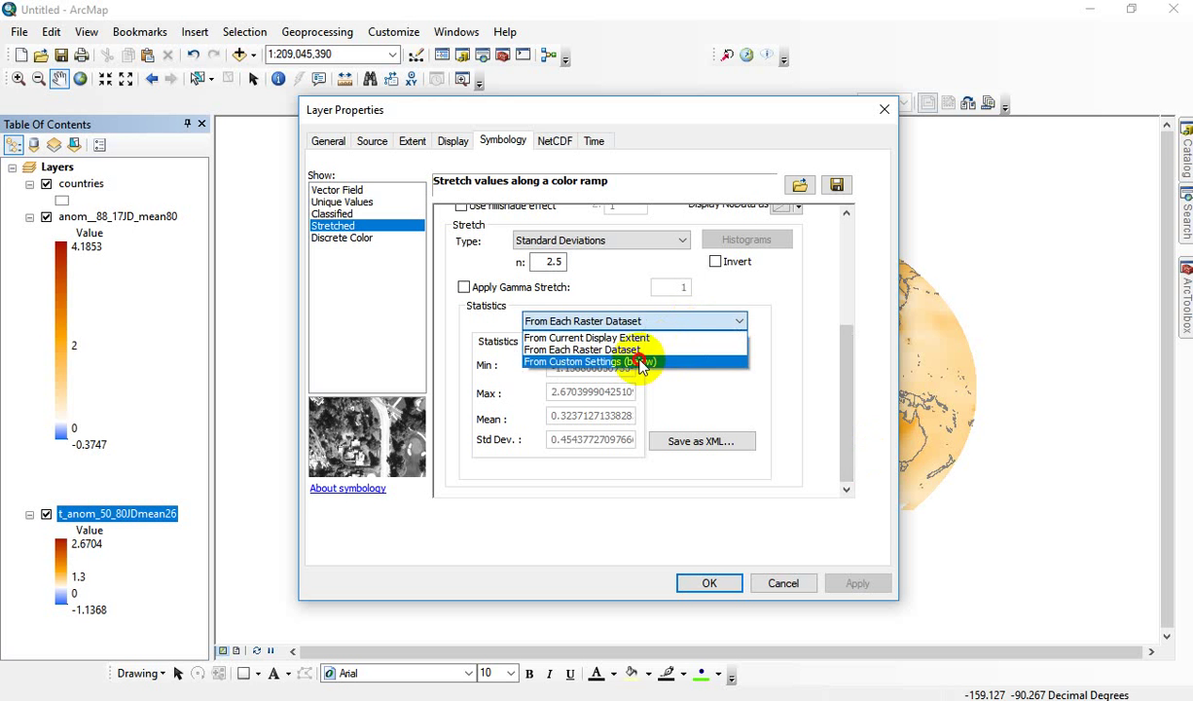
{"action": "left_click", "coordinate": [641, 362]}
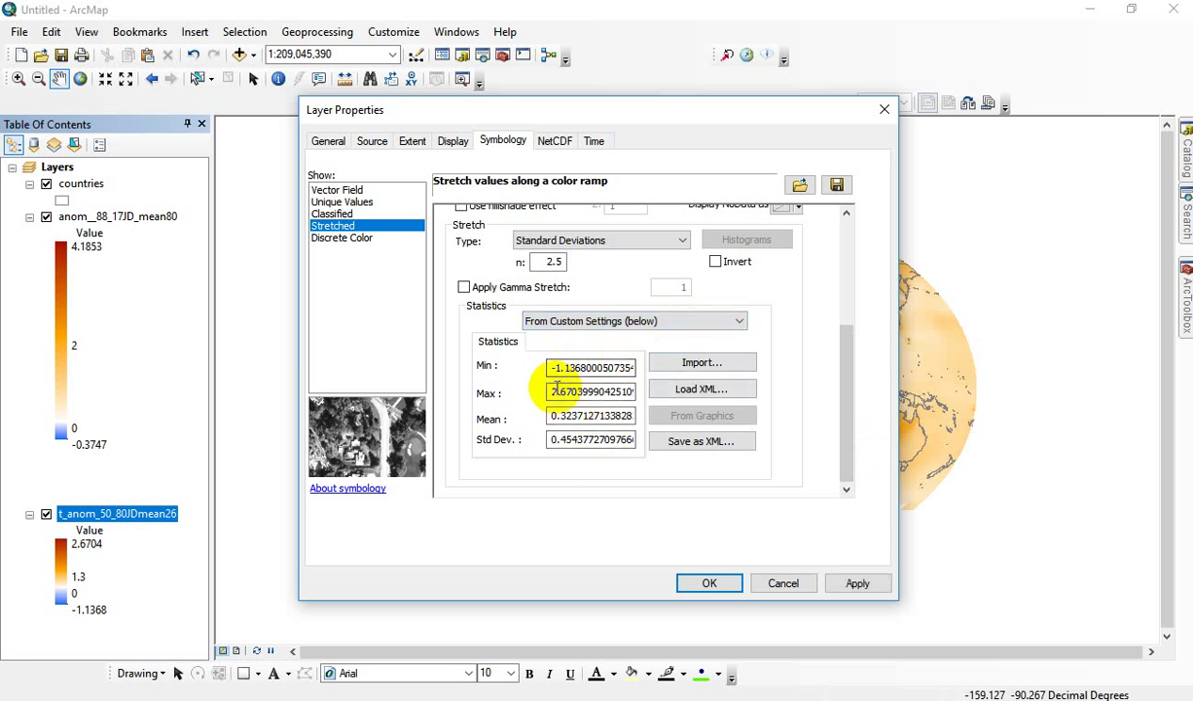
{"action": "left_click_drag", "start_coordinate": [549, 391], "coordinate": [700, 385]}
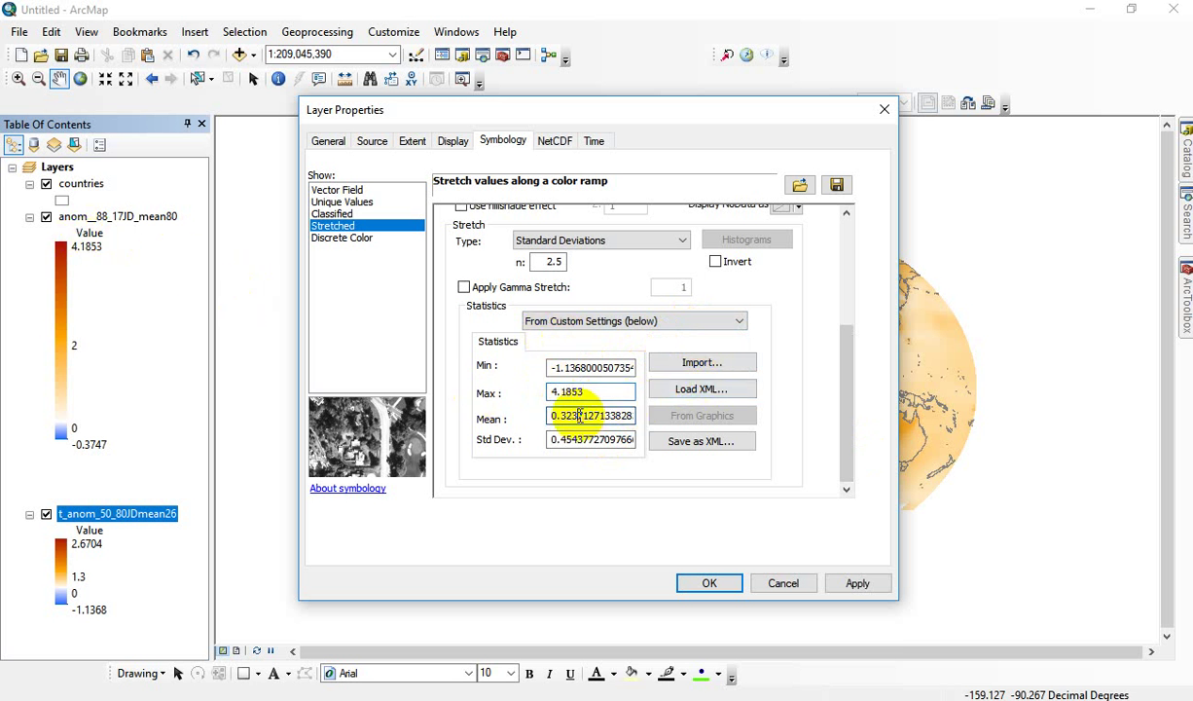
{"action": "left_click_drag", "start_coordinate": [545, 416], "coordinate": [696, 416]}
{"action": "type", "text": "1"}
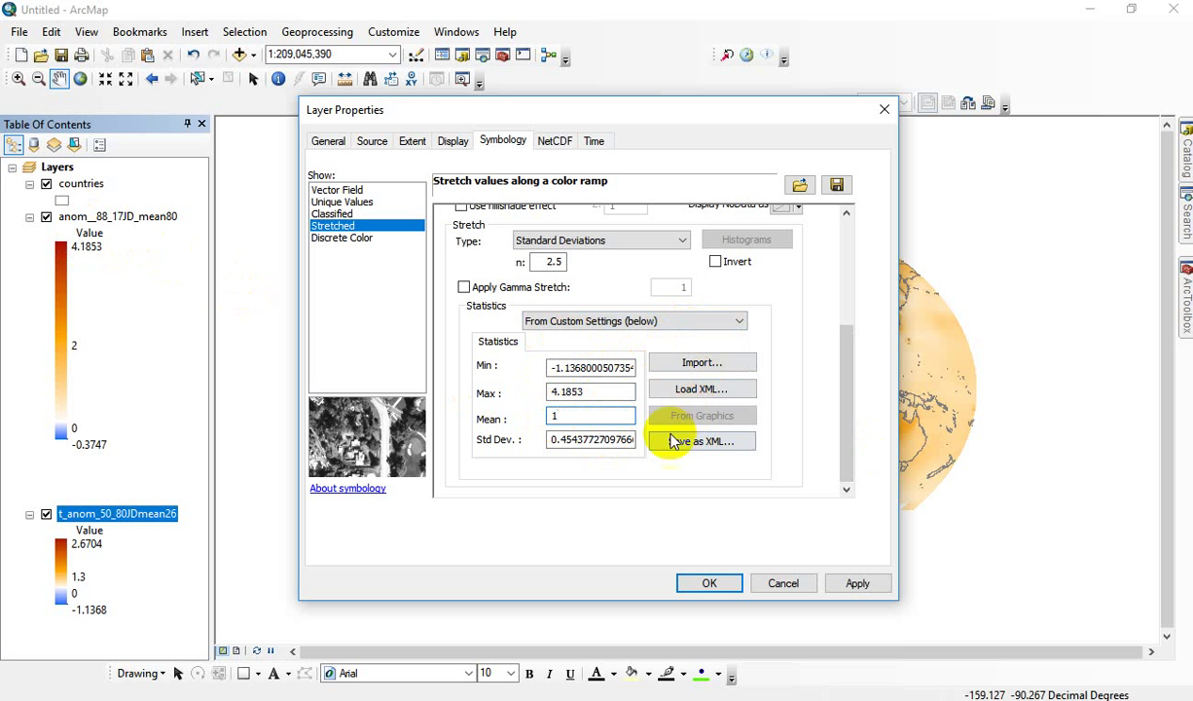
{"action": "left_click", "coordinate": [728, 582]}
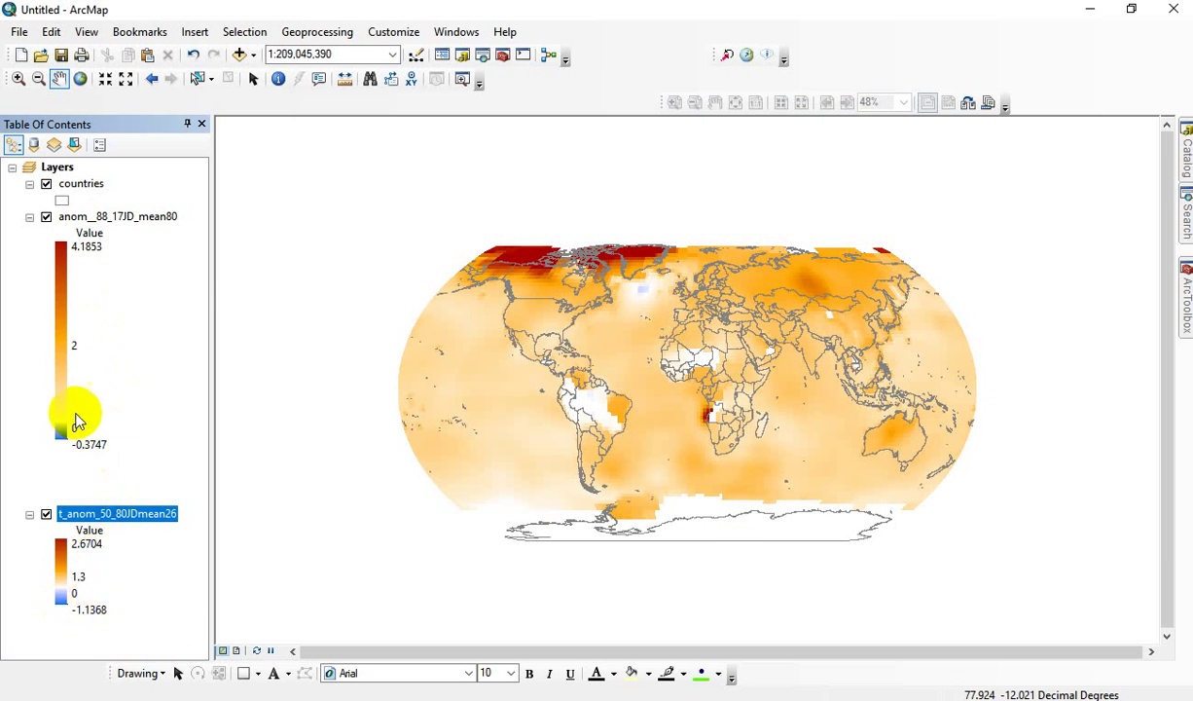
- Compare the two temperature anomaly maps by switching the anom__88_17JD_mean80 layer off and on
{"action": "left_click", "coordinate": [46, 217]}
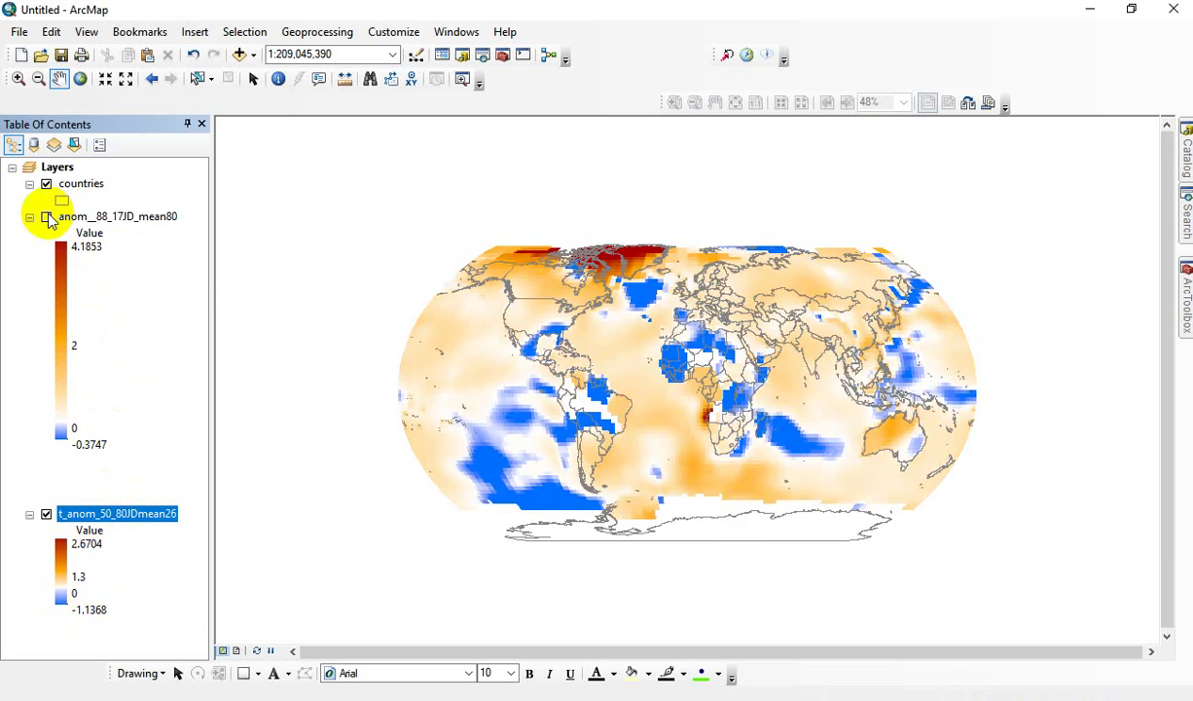
{"action": "left_click", "coordinate": [47, 217]}
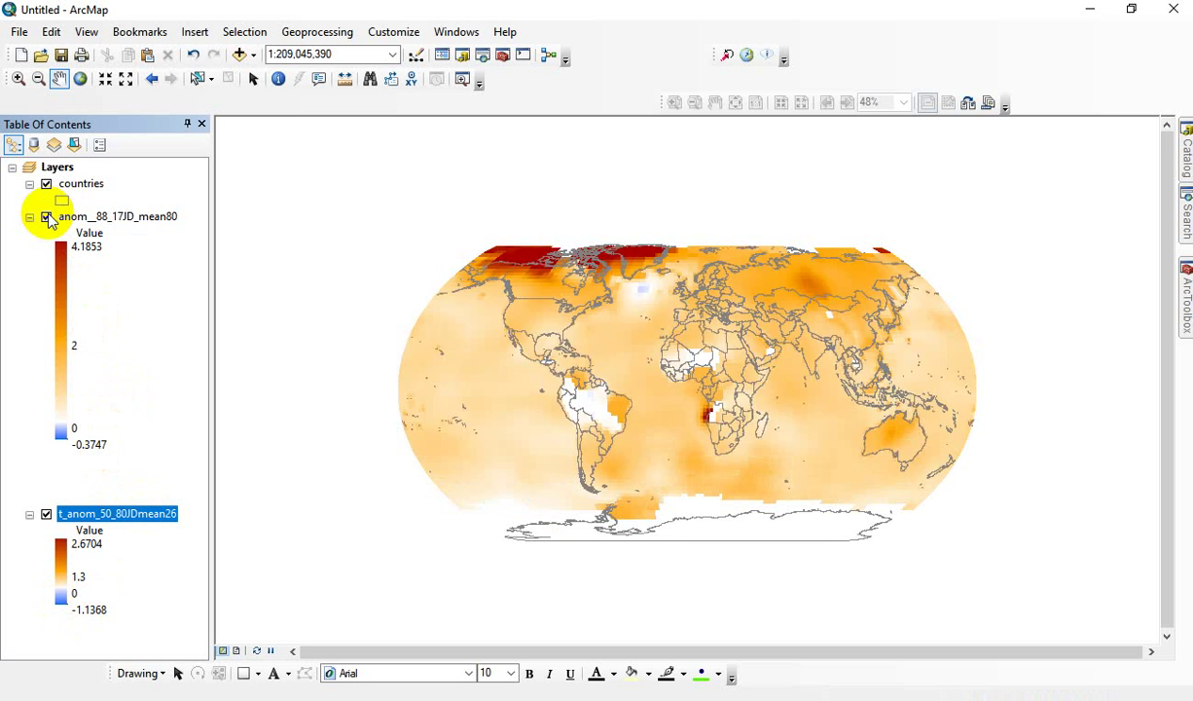
{"action": "left_click", "coordinate": [47, 217]}
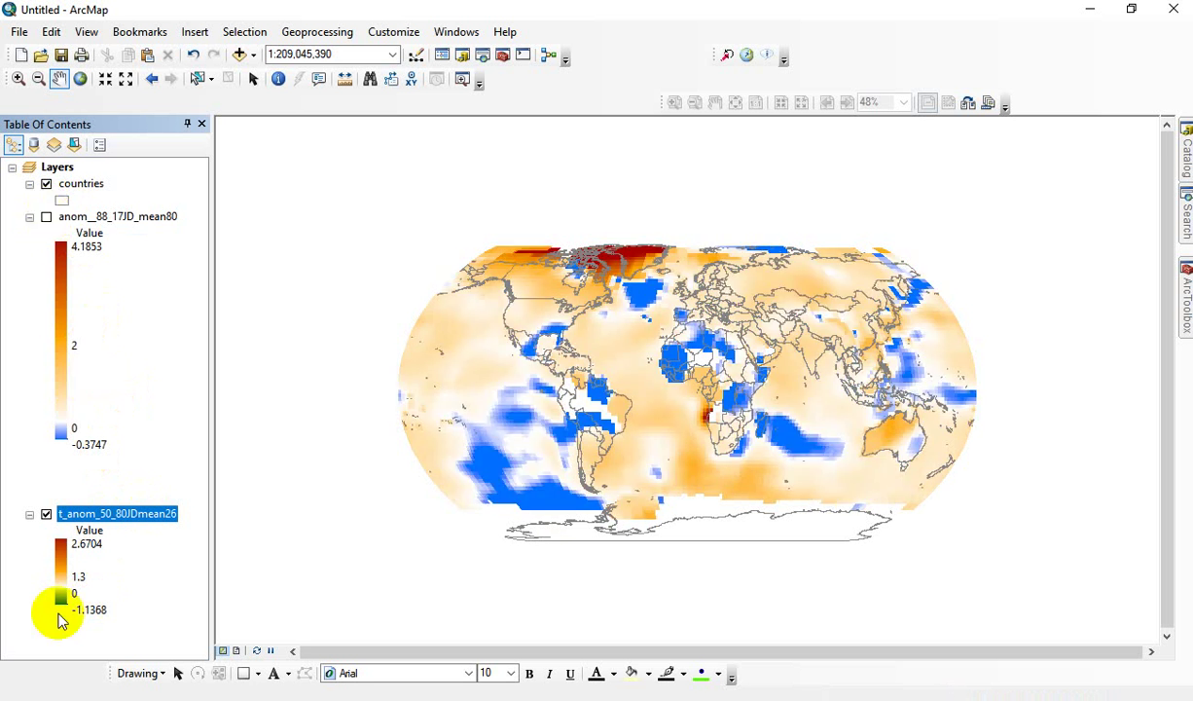
{"action": "left_click", "coordinate": [60, 574]}
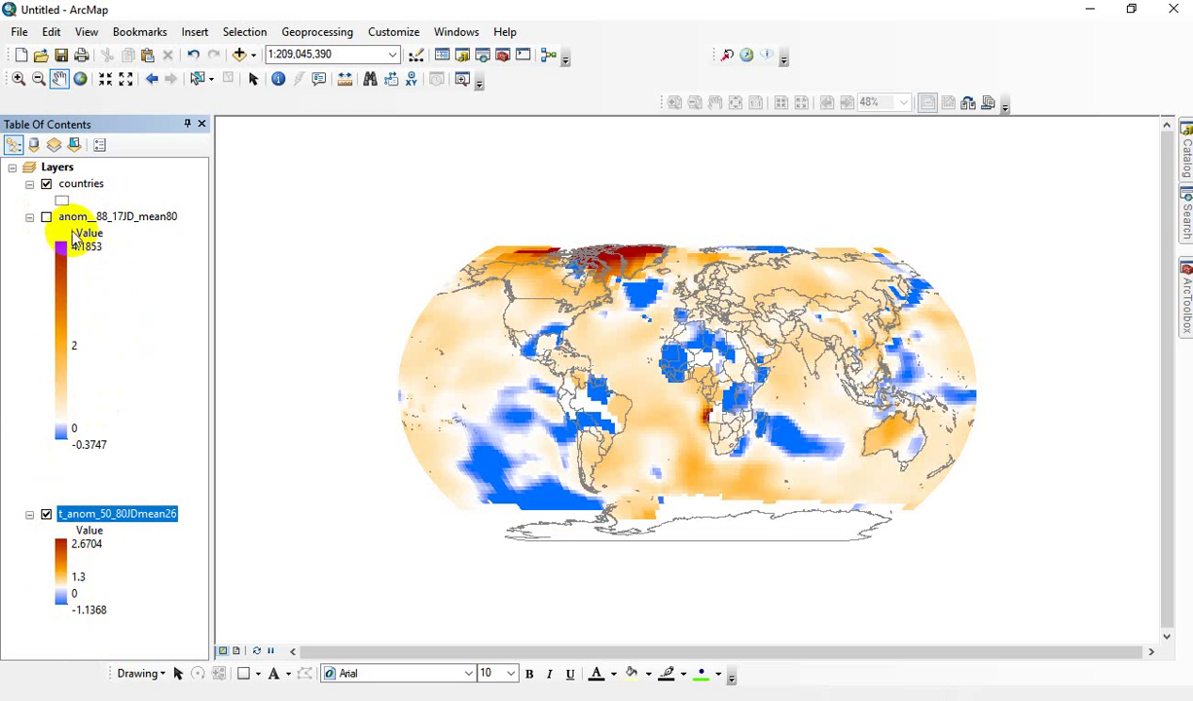
{"action": "left_click", "coordinate": [46, 217]}
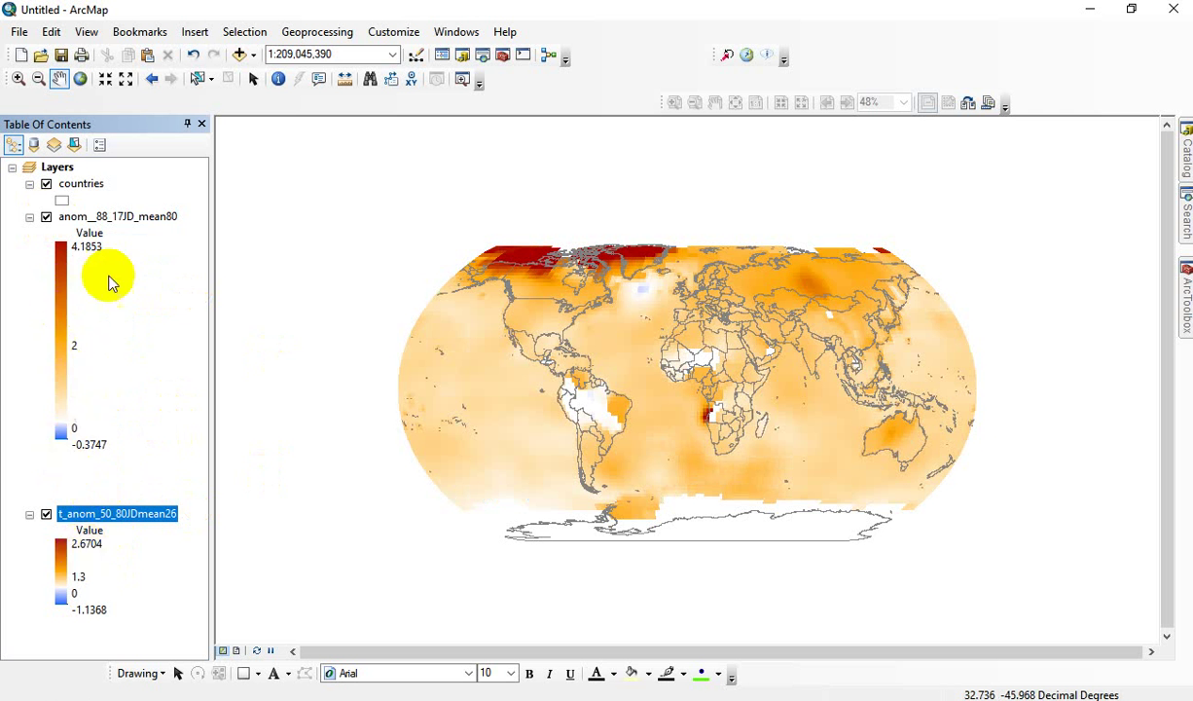
- Review the custom stretch statistics in the symbology of the anom__88_17JD_mean80 layer and accept them
{"action": "left_click", "coordinate": [102, 216]}
{"action": "right_click", "coordinate": [101, 216]}
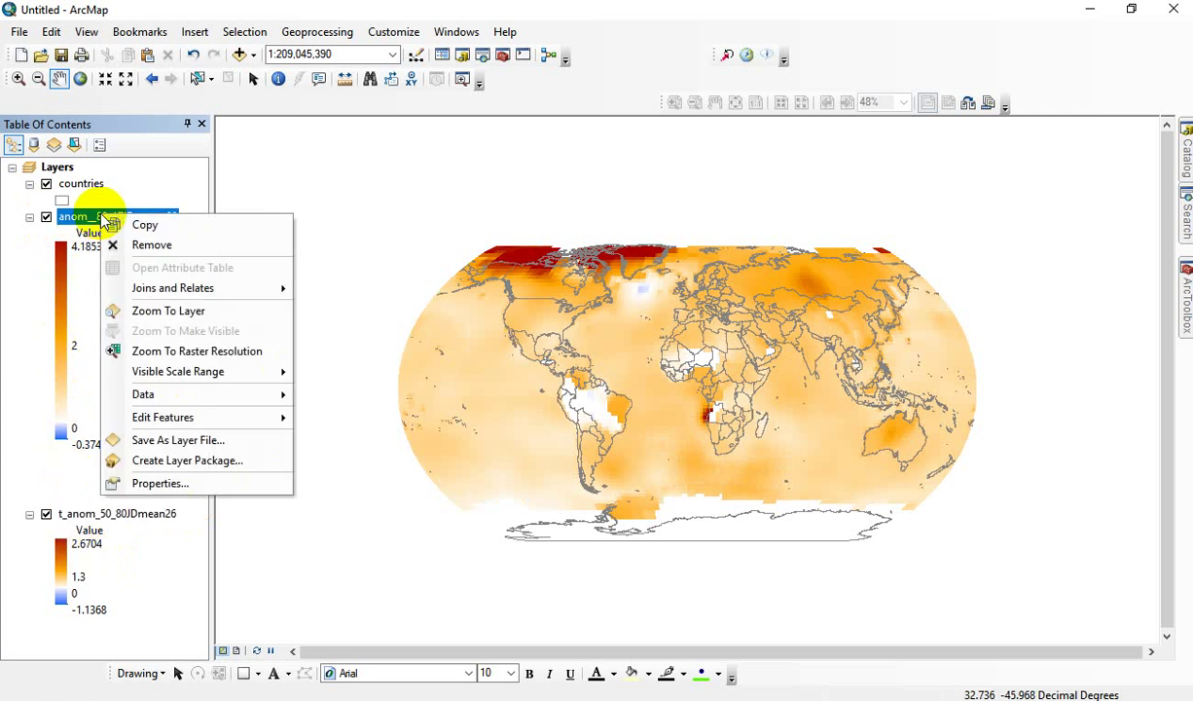
{"action": "left_click", "coordinate": [187, 463]}
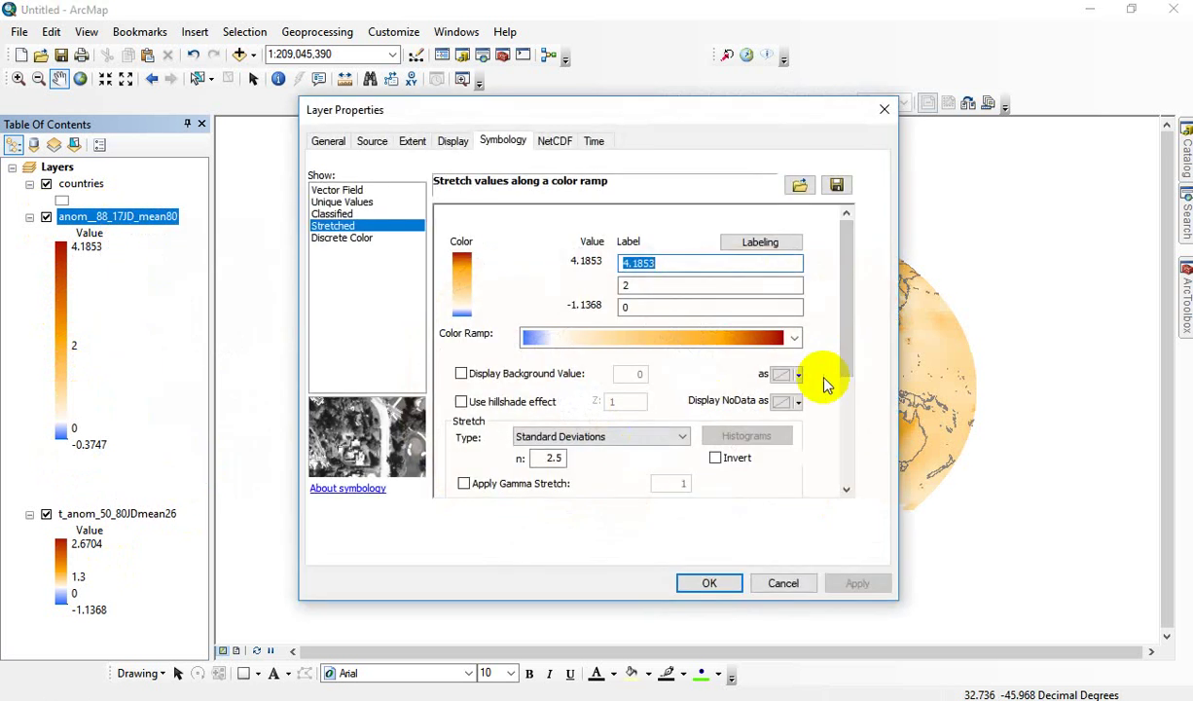
{"action": "left_click_drag", "start_coordinate": [847, 350], "coordinate": [859, 472]}
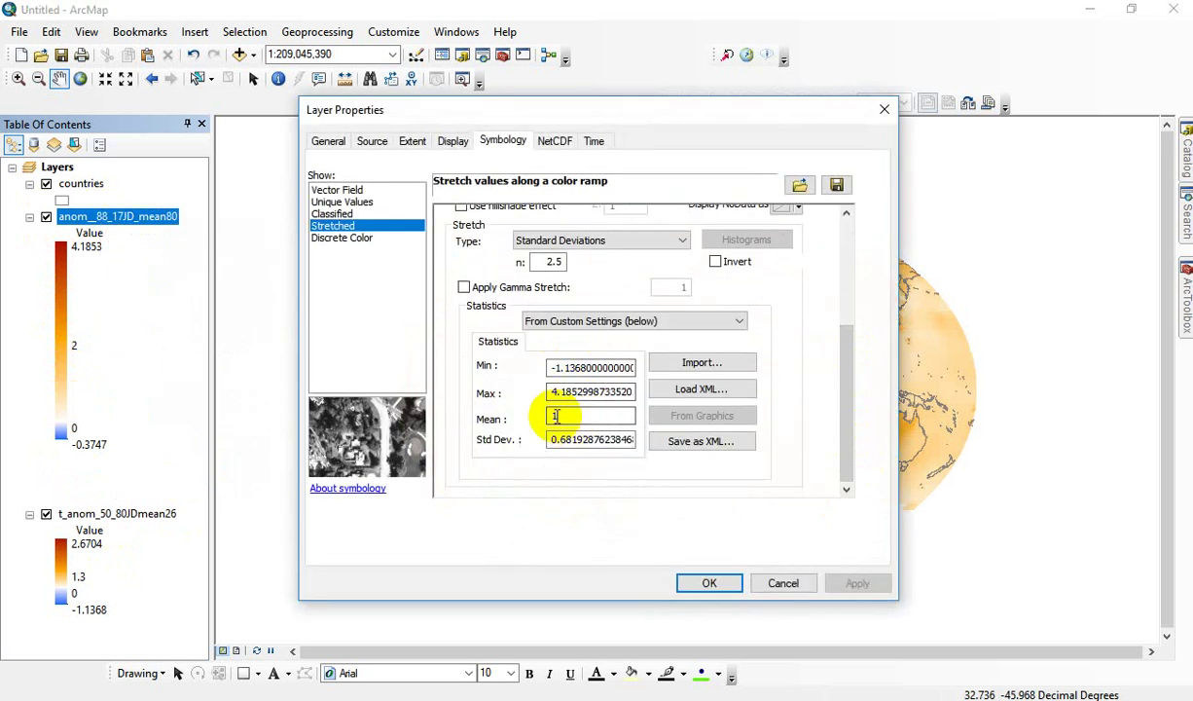
{"action": "left_click", "coordinate": [709, 582]}
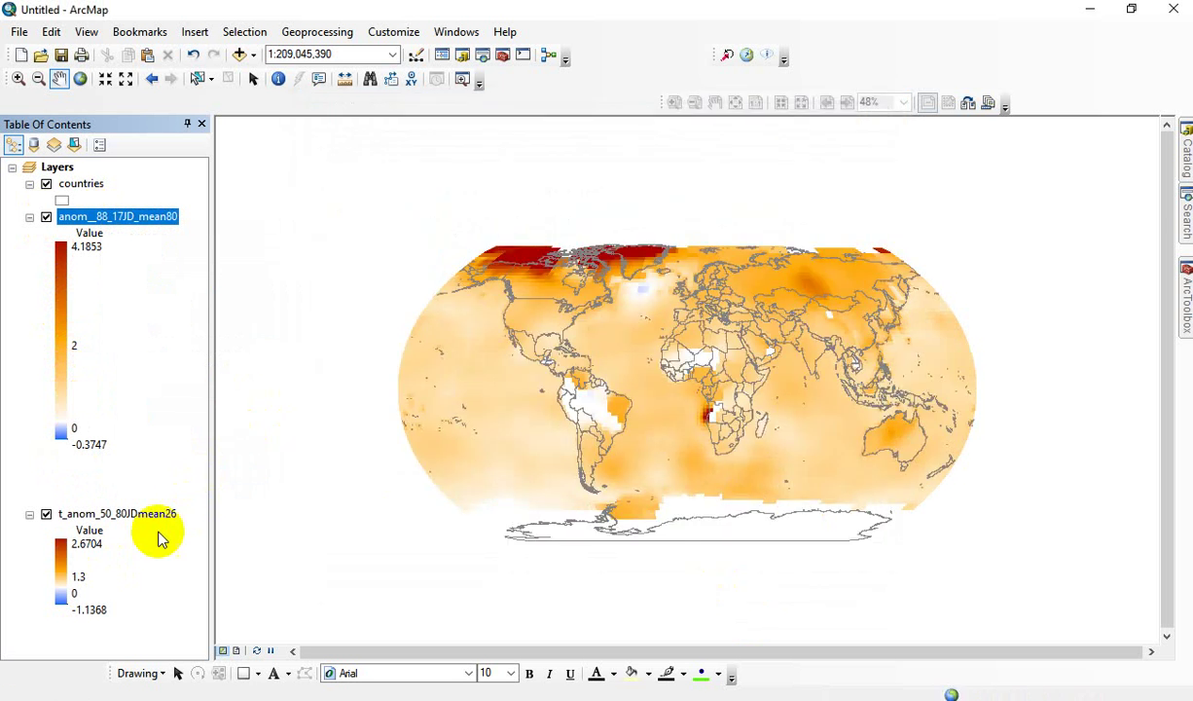
- Review the custom stretch statistics in the symbology of the t_anom_50_80JDmean26 layer and accept them
{"action": "right_click", "coordinate": [133, 514]}
{"action": "left_click", "coordinate": [190, 503]}
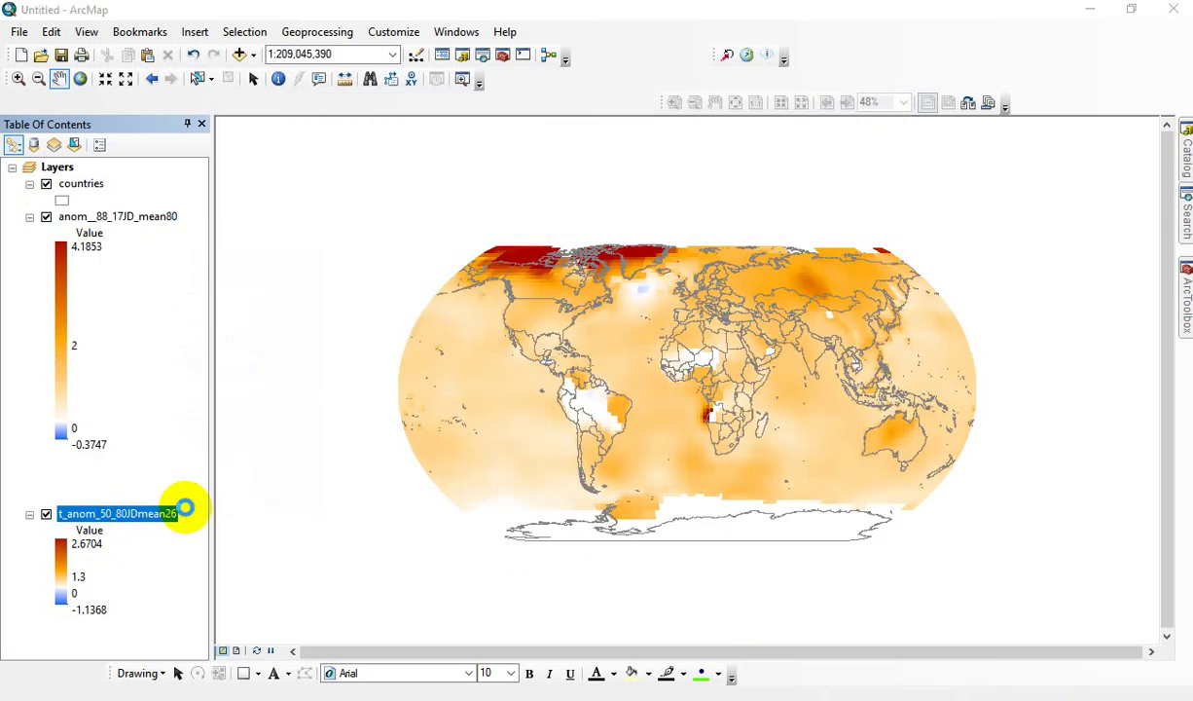
{"action": "left_click_drag", "start_coordinate": [862, 339], "coordinate": [857, 434]}
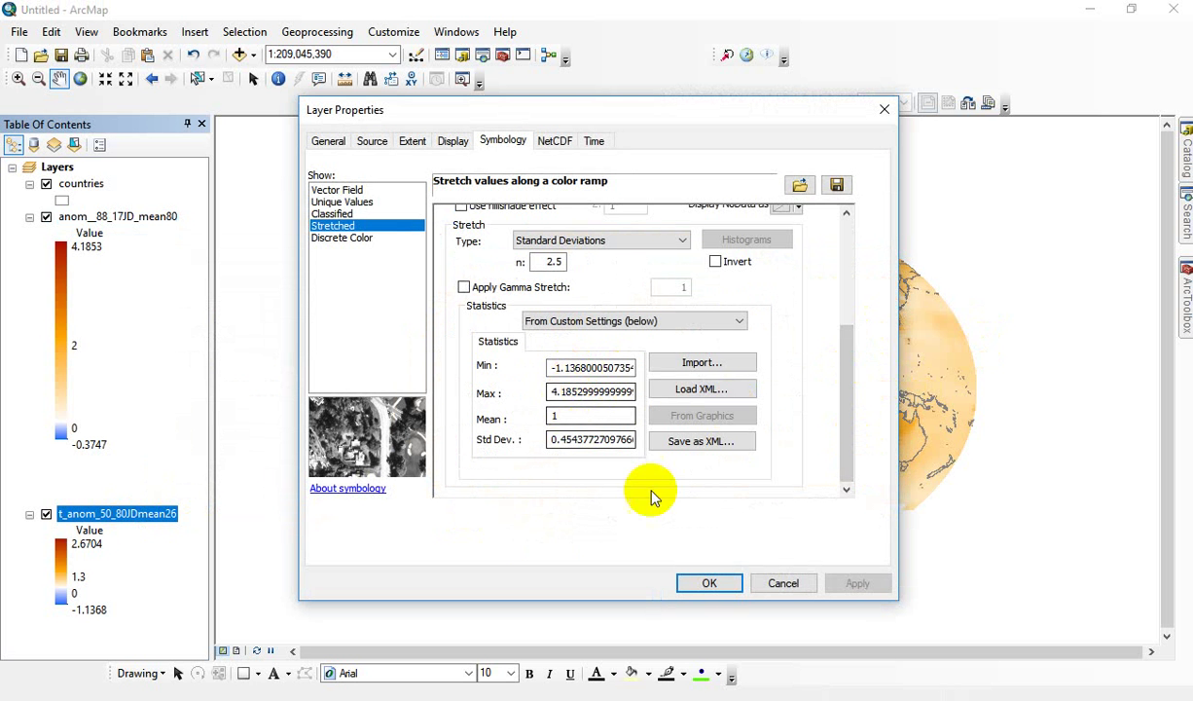
{"action": "left_click", "coordinate": [715, 584]}
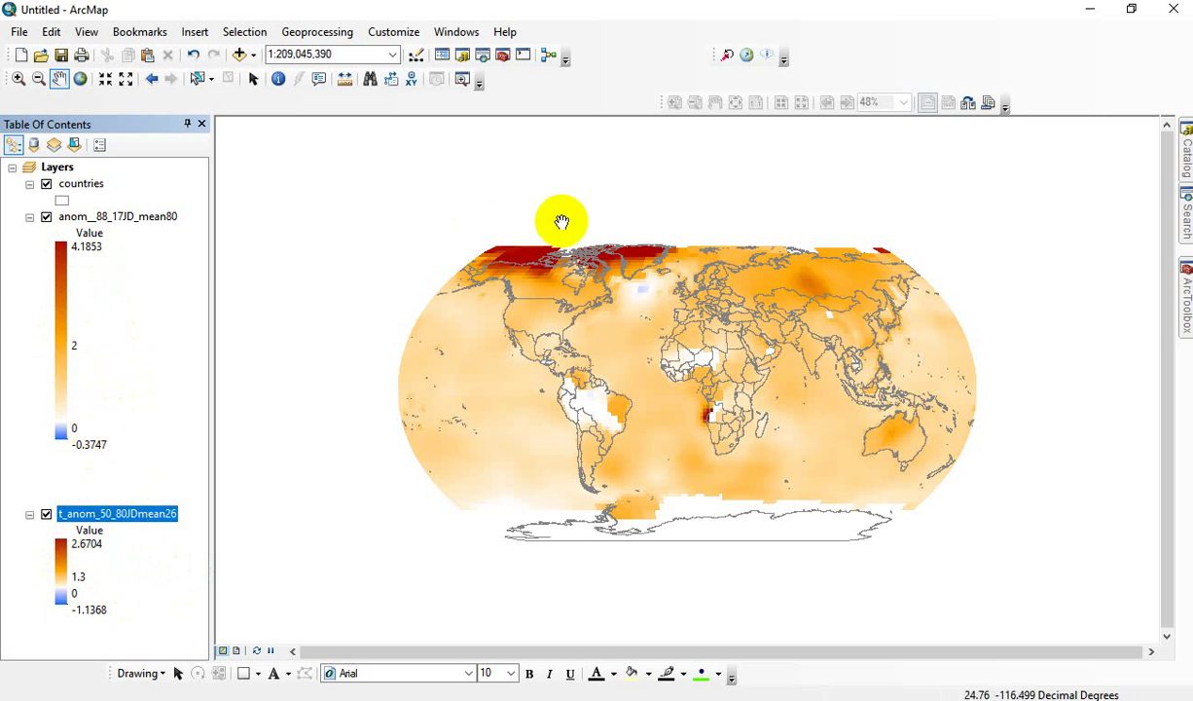
- Switch to the climate (2).pptx presentation in PowerPoint and view the temperature change maps and legends on slide 1
{"action": "key", "text": "alt+Tab"}
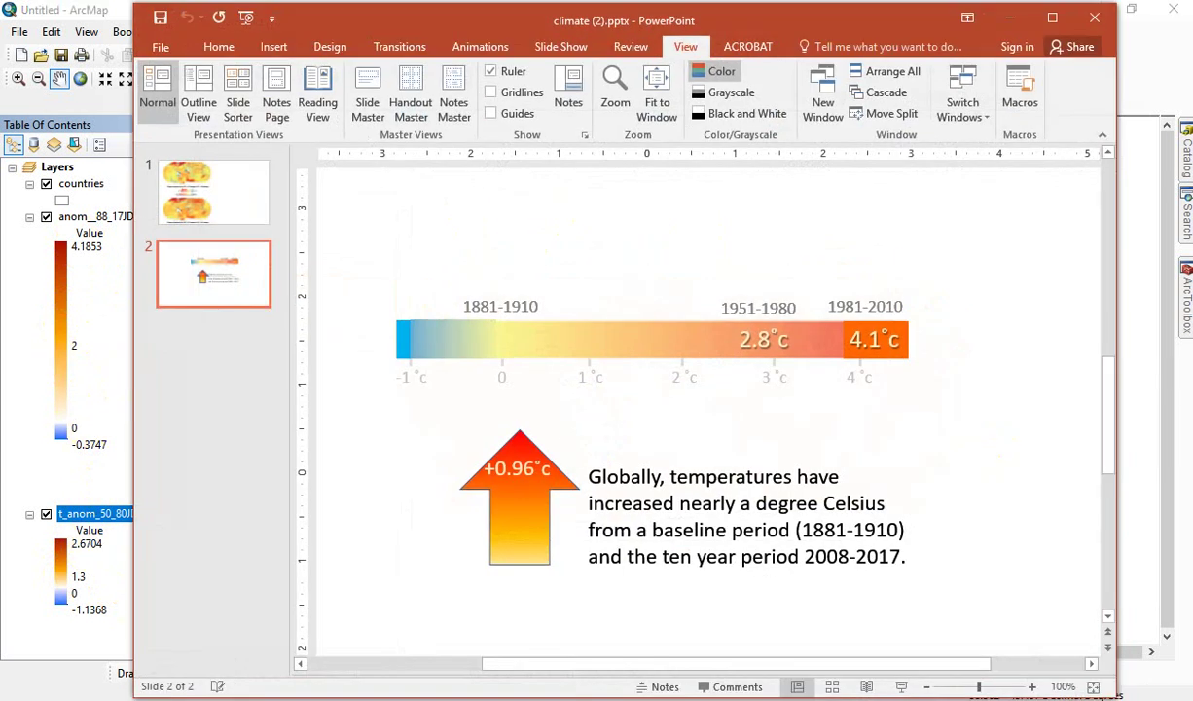
{"action": "left_click", "coordinate": [185, 190]}
{"action": "left_click", "coordinate": [606, 35]}
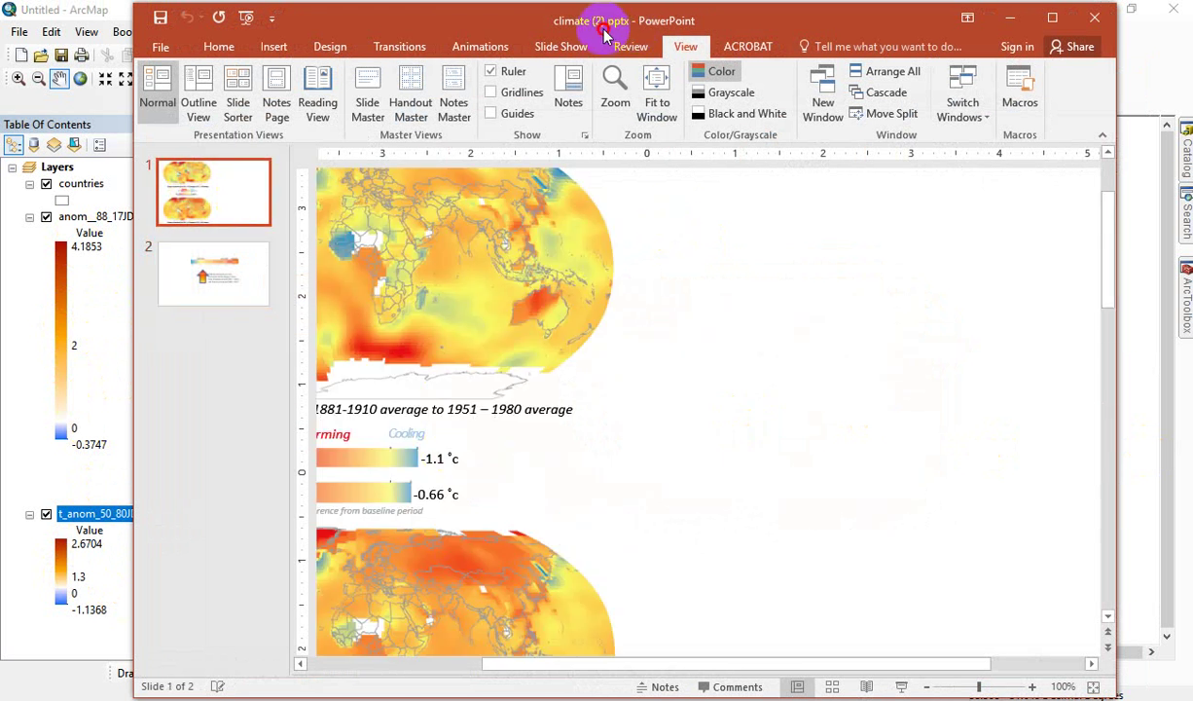
{"action": "left_click_drag", "start_coordinate": [679, 662], "coordinate": [511, 664]}
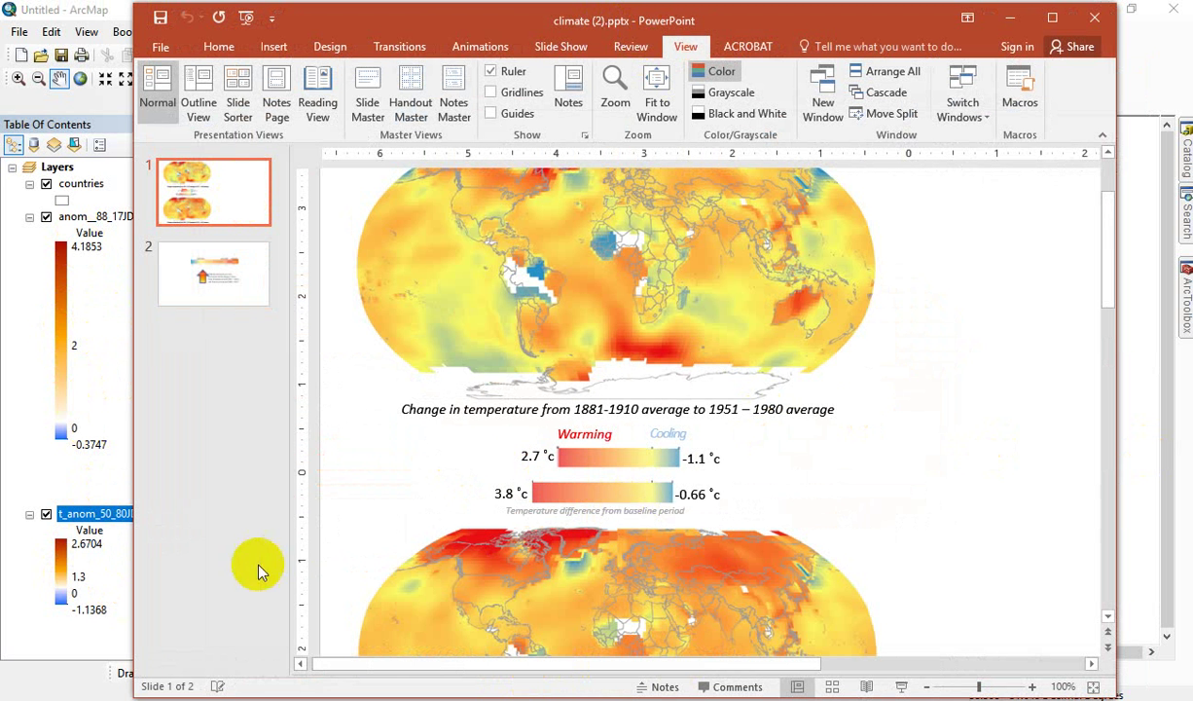